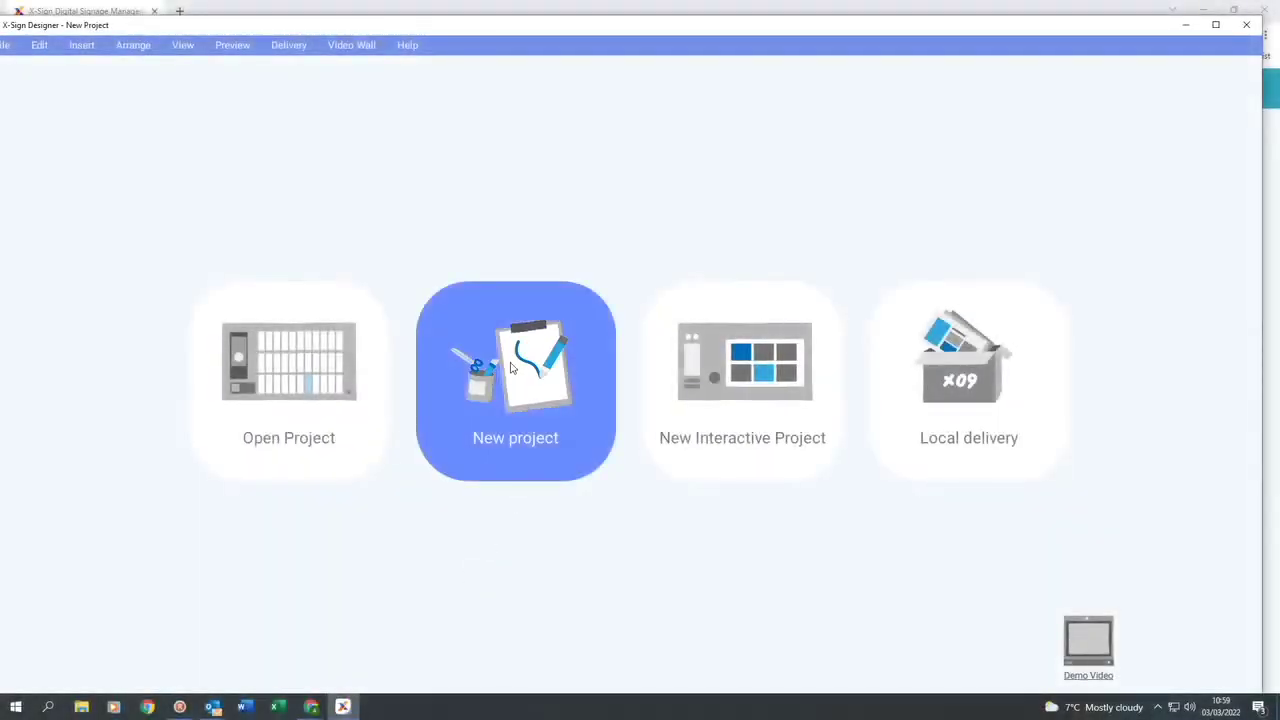
Create a new landscape 1920x1080 project named 'X-sign demo' with one blank page.
click(515, 368)
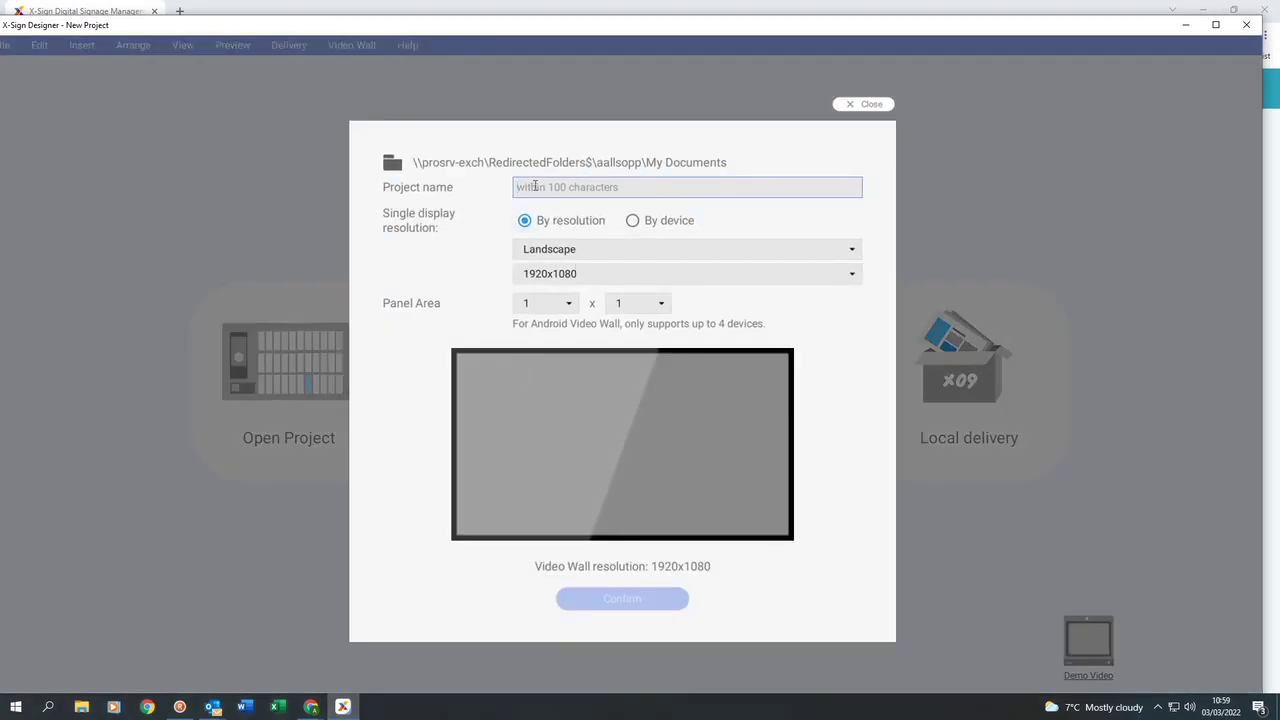
text(x)
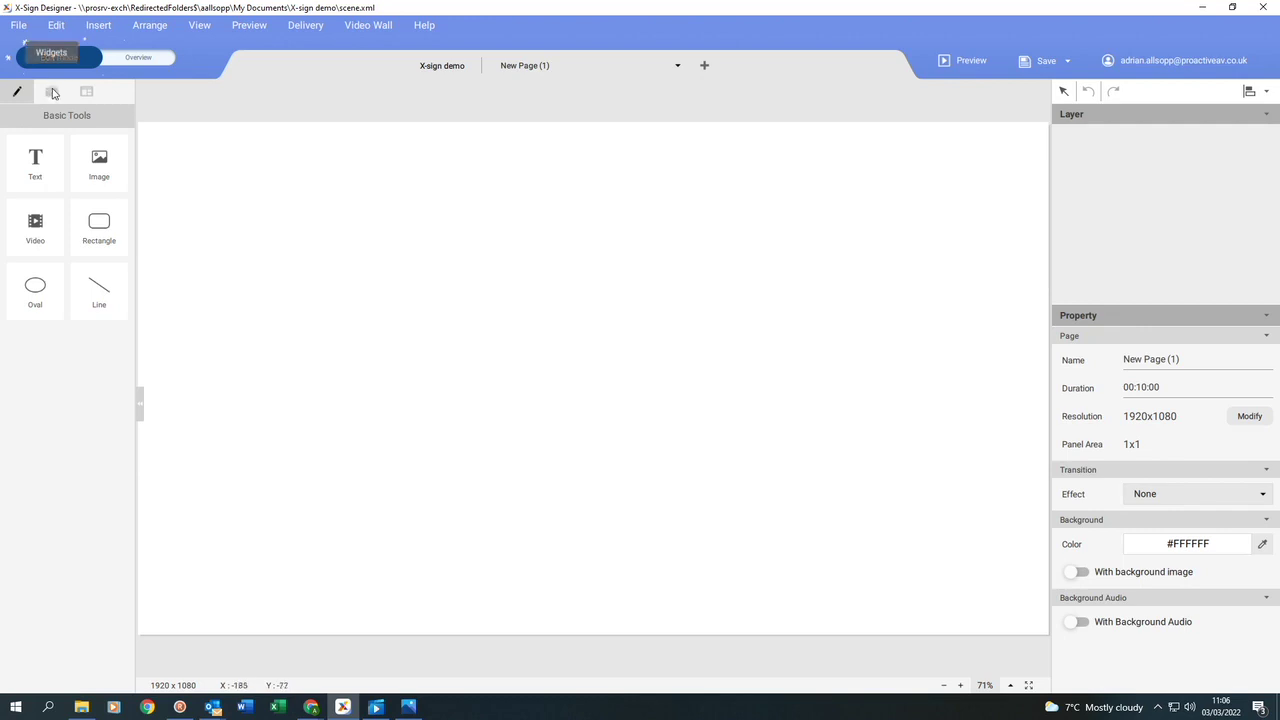
Open the template library and preview the School Information template thumbnail.
click(53, 93)
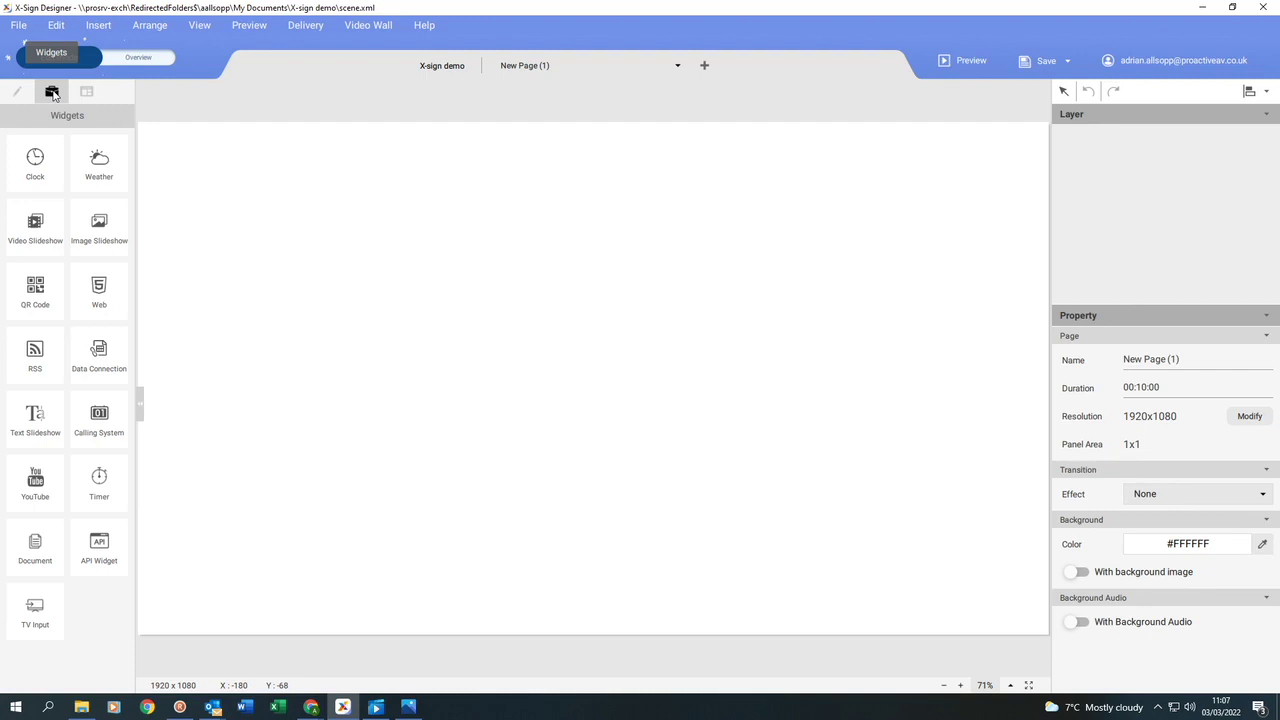
click(87, 93)
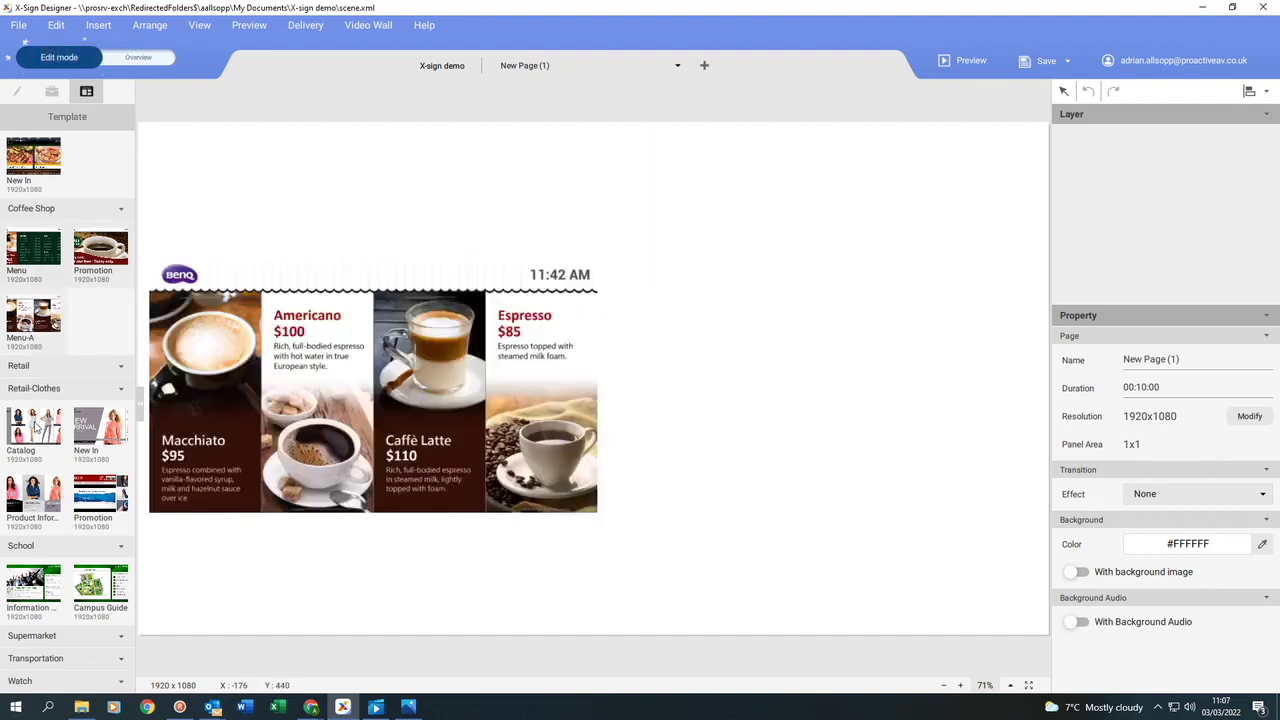
mouse_move(33, 578)
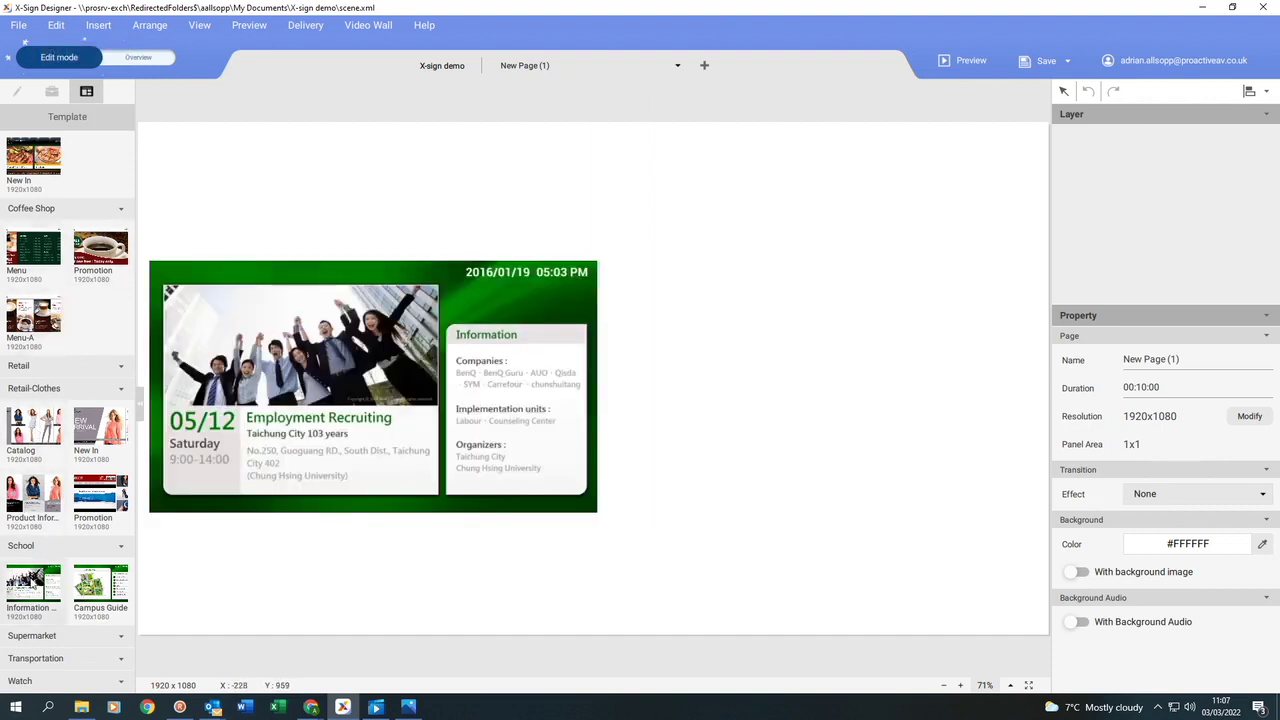
Apply the School Information Board template and delete its large cheering-people photo.
click(33, 578)
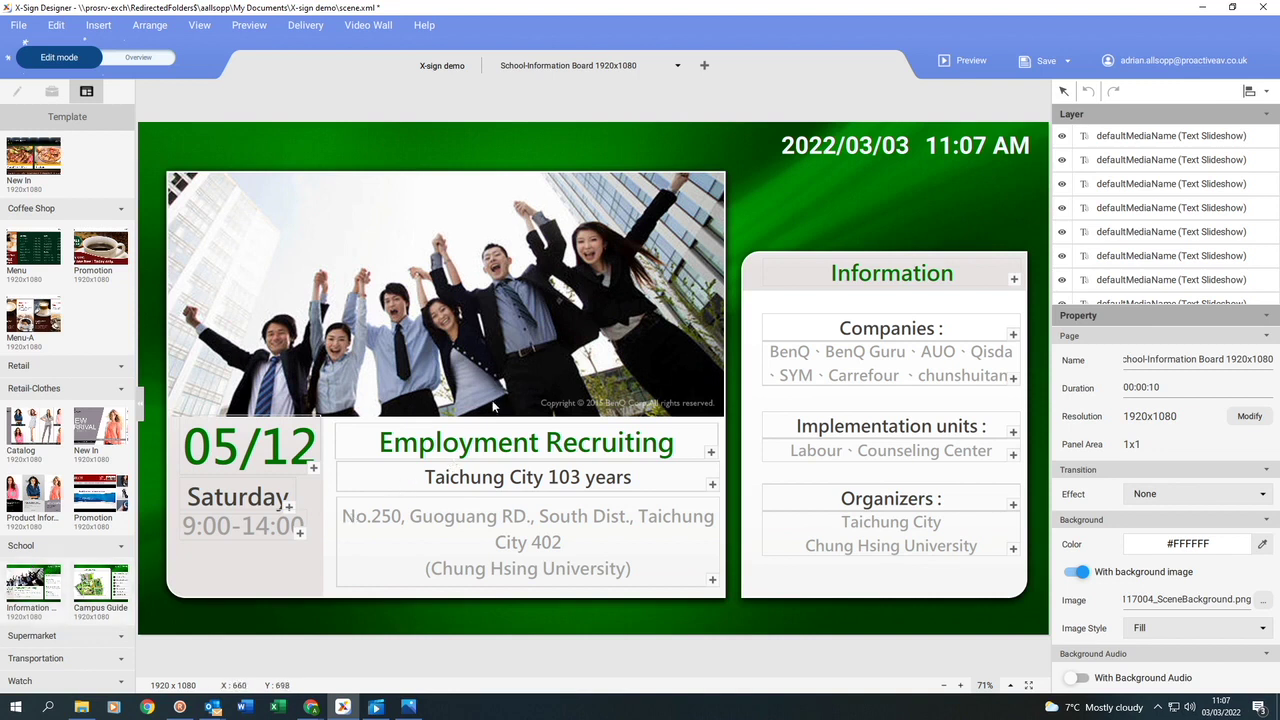
click(489, 314)
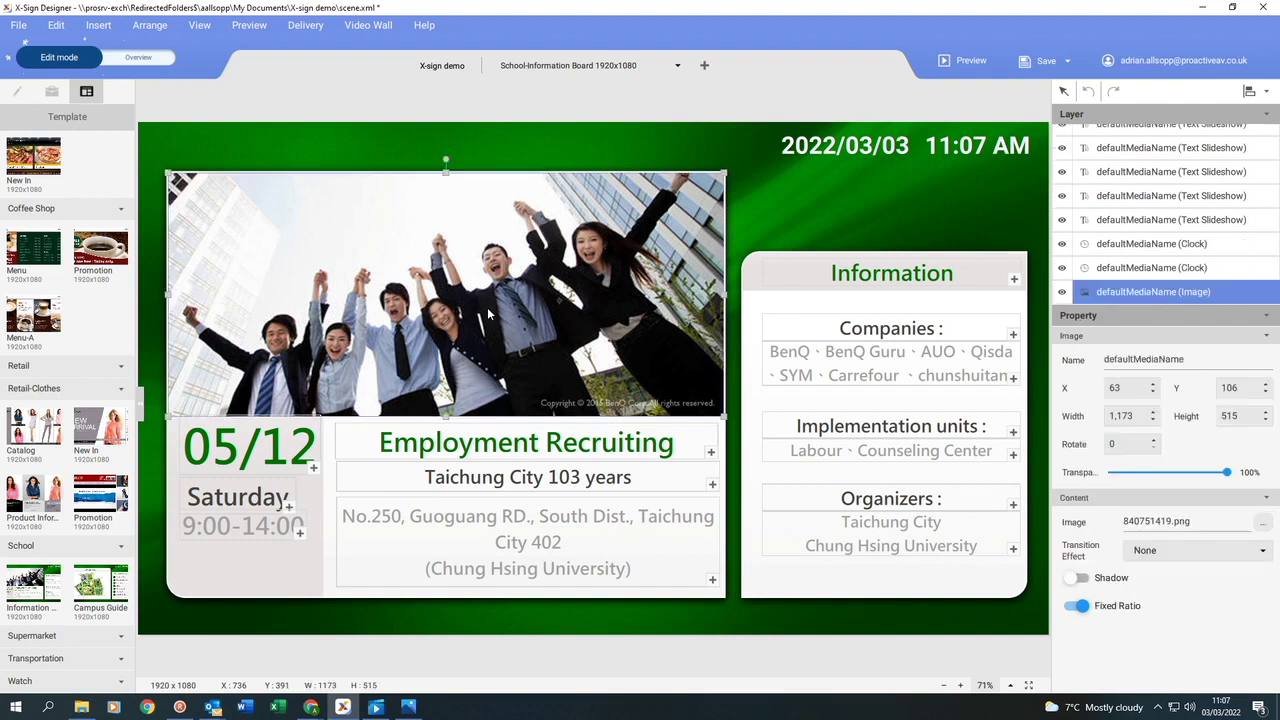
key(Delete)
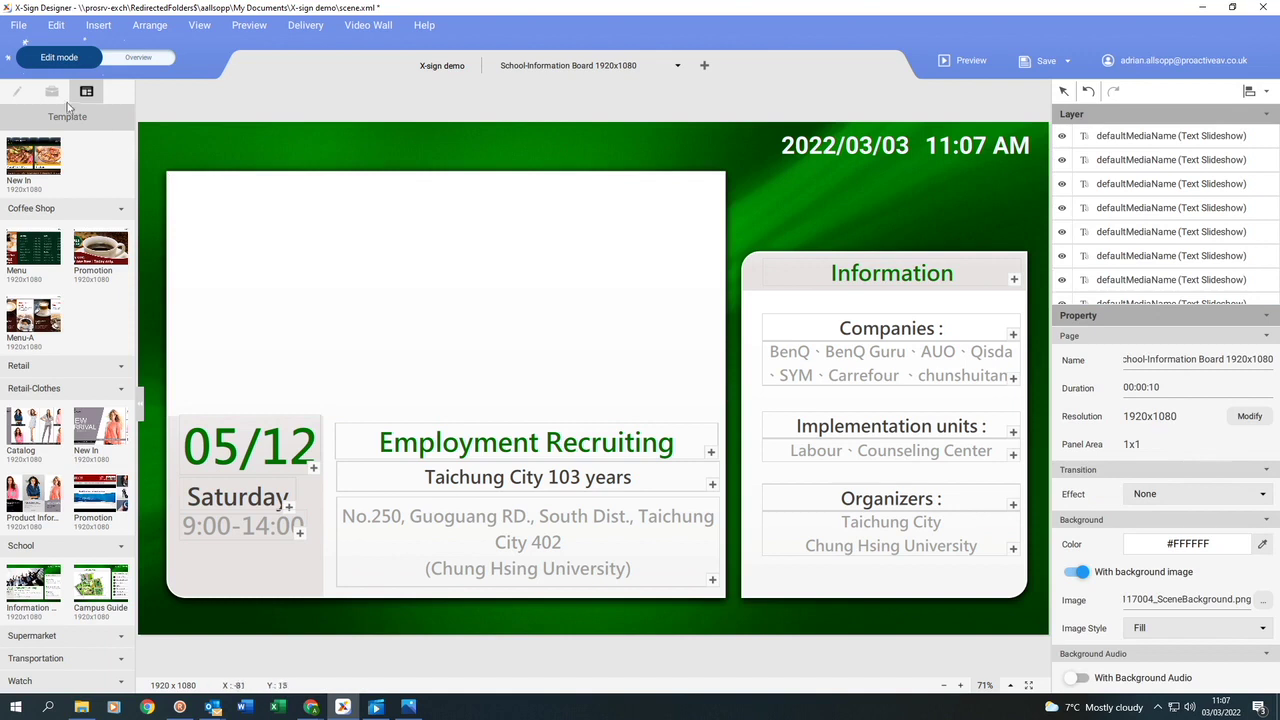
Add a video slideshow widget sized to fill the empty photo panel.
click(52, 91)
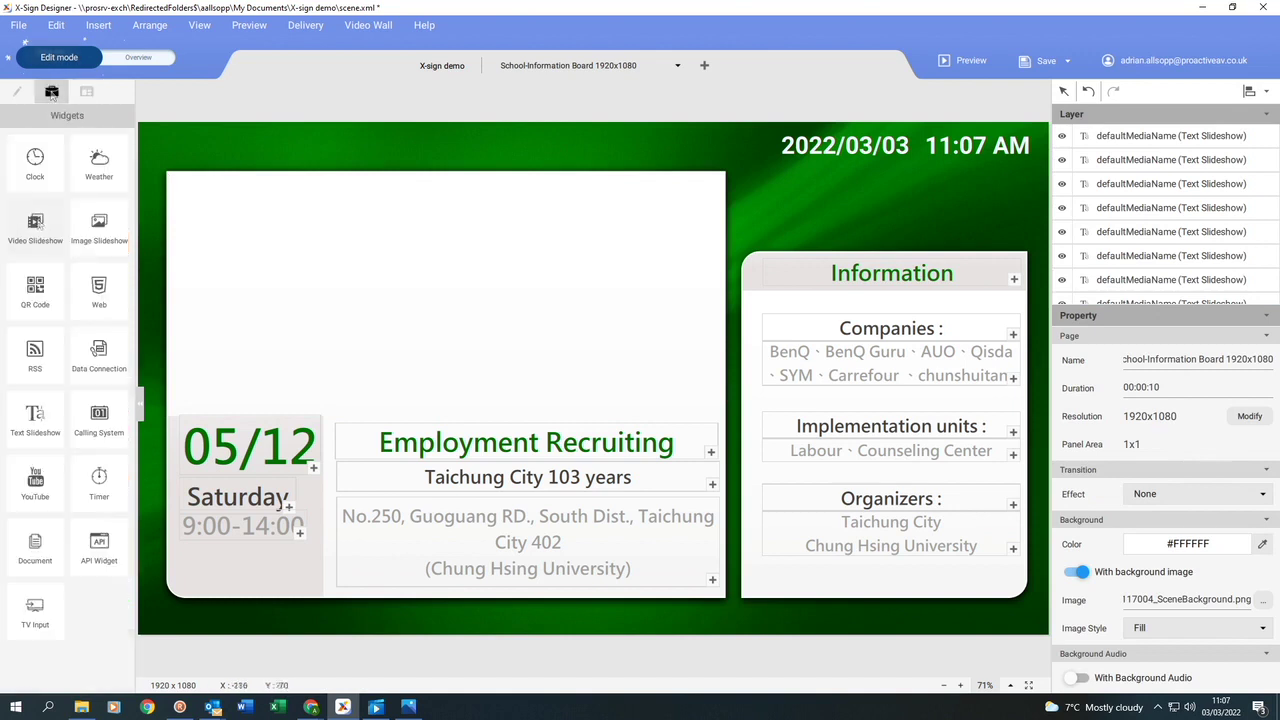
click(35, 224)
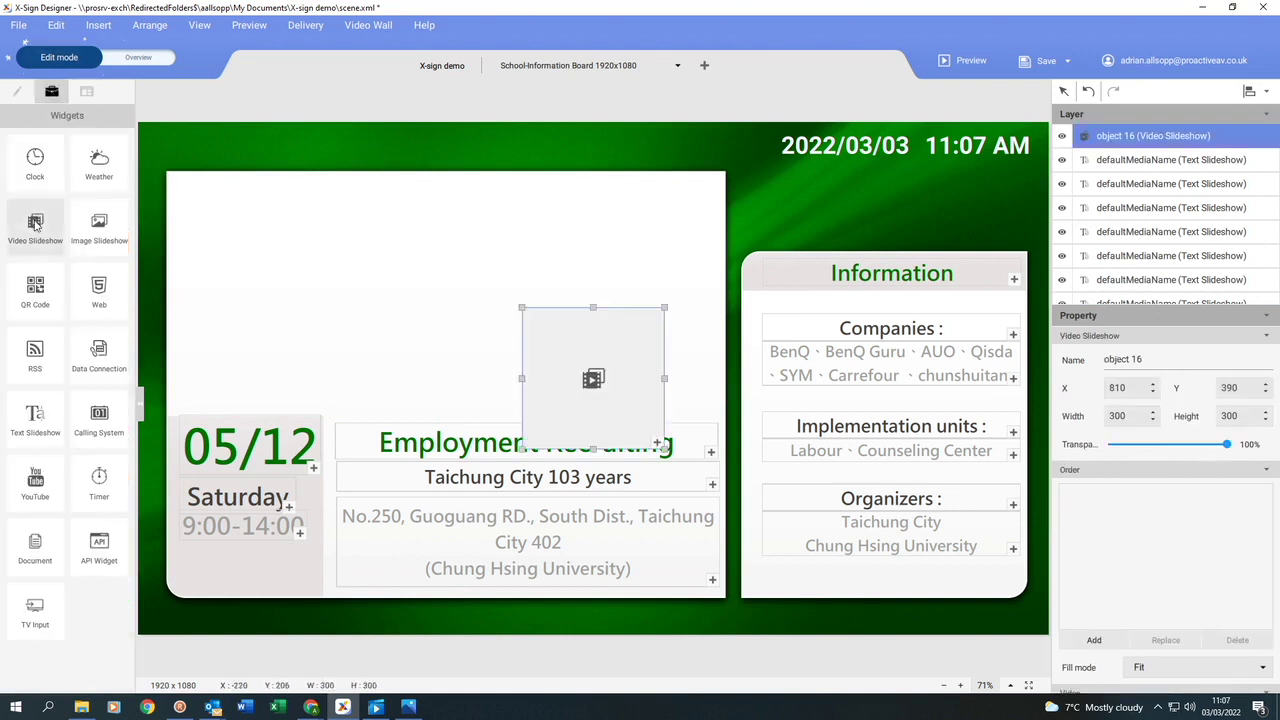
drag(536, 365, 224, 240)
drag(319, 326, 707, 413)
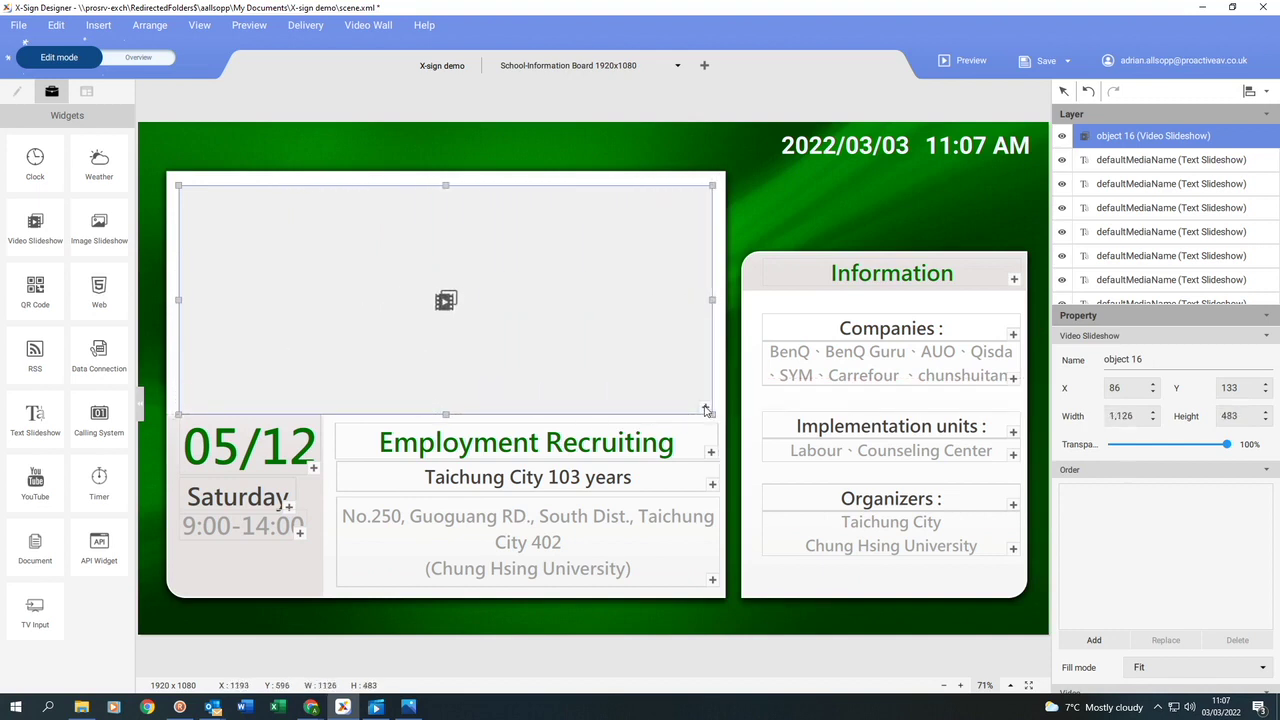
Load Peru 8K HDR 60FPS (FUHD).mp4 from the USB drive's Videos folder into the slideshow.
double_click(705, 410)
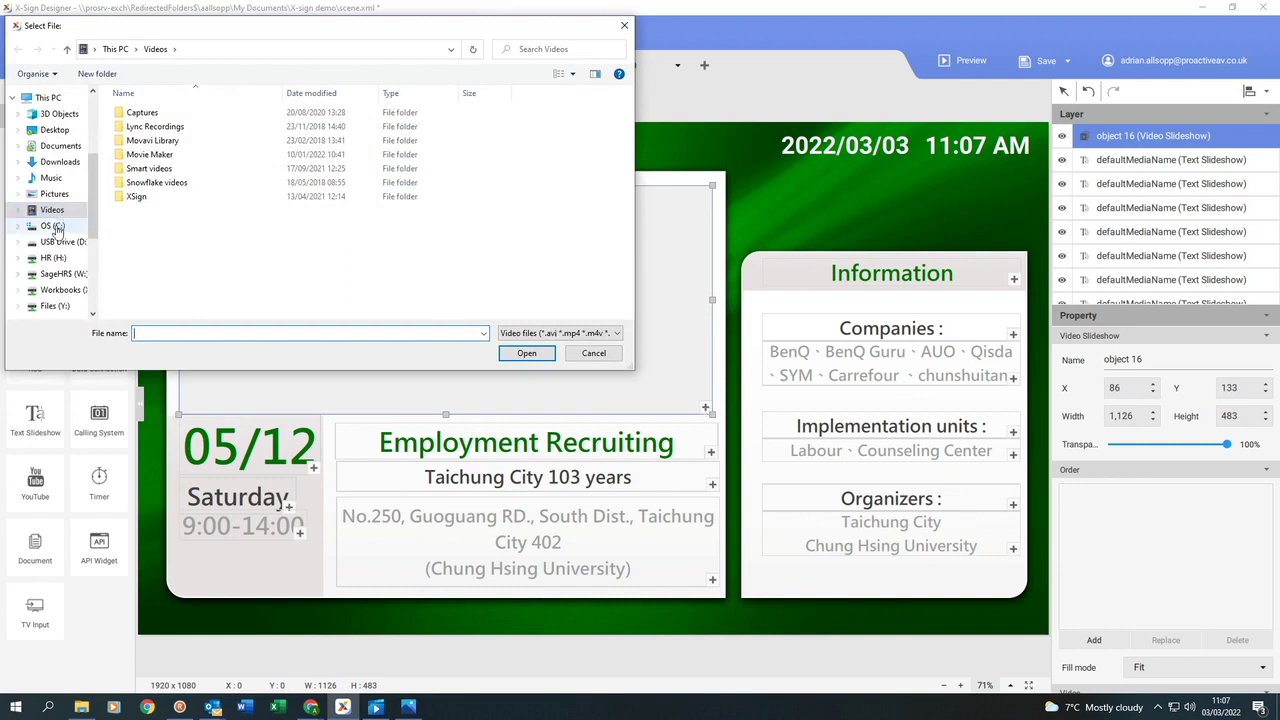
click(62, 241)
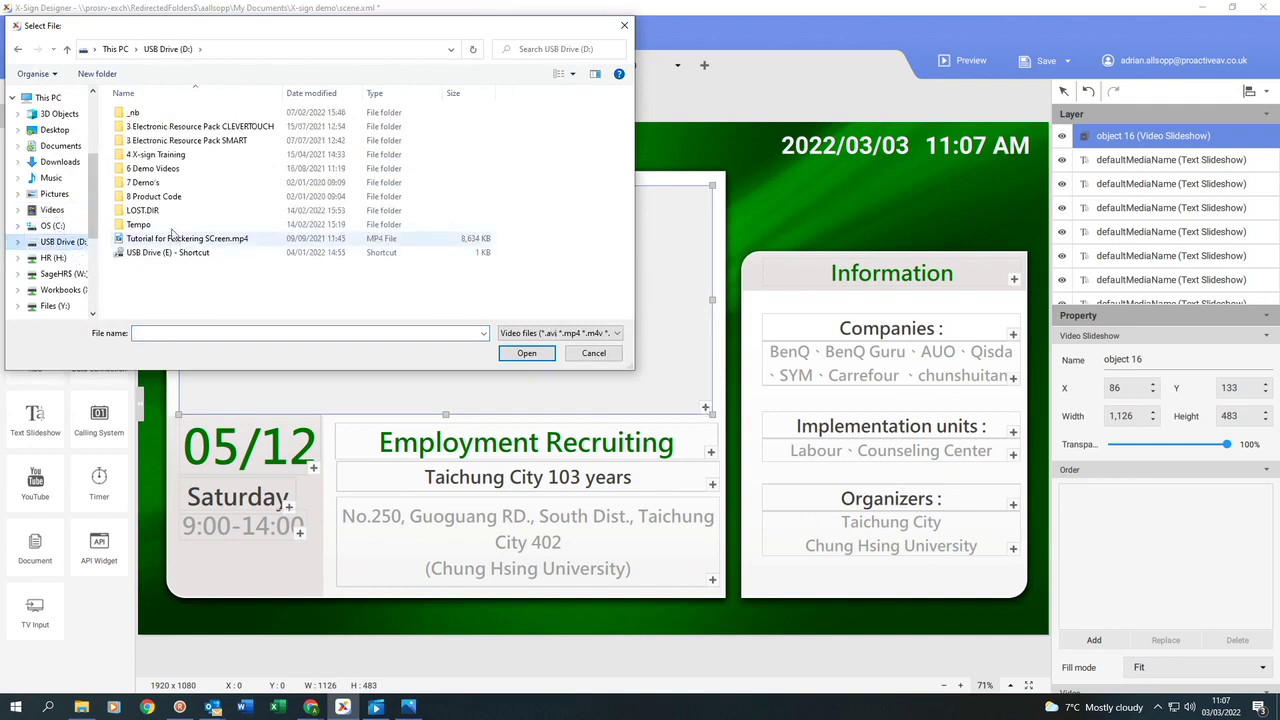
double_click(142, 156)
double_click(140, 156)
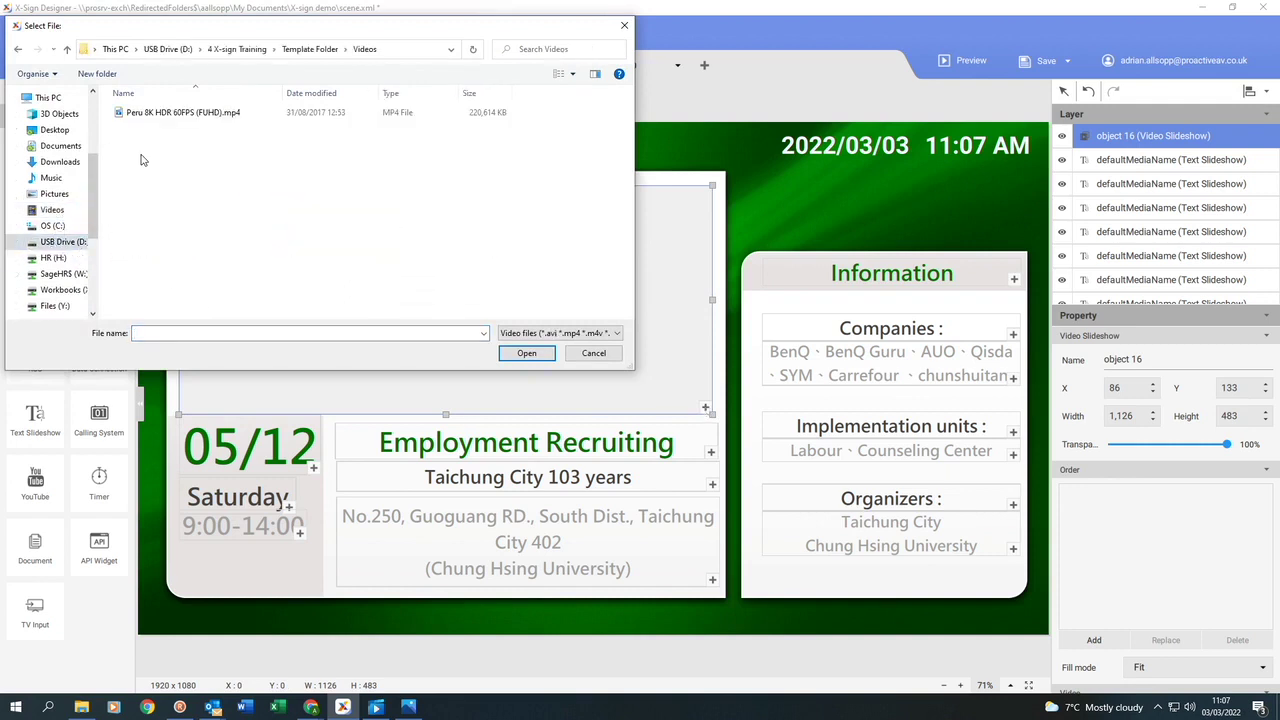
double_click(157, 113)
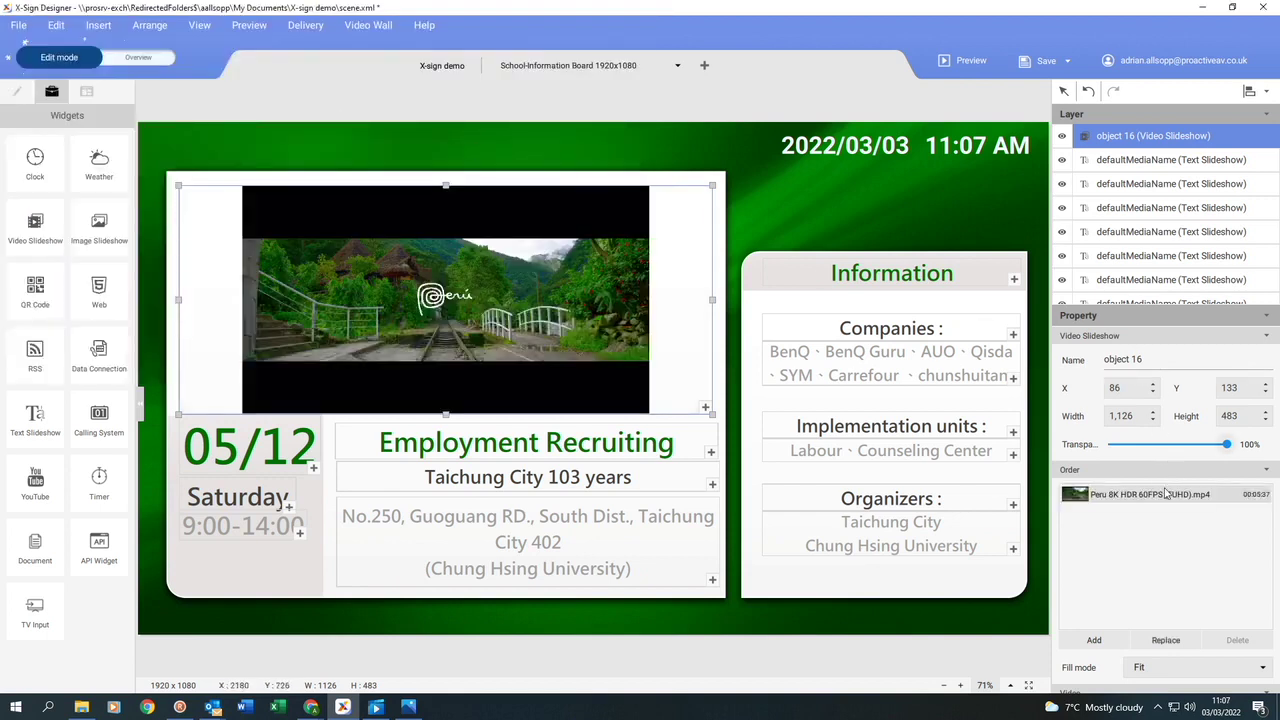
scroll(1165, 512, down, 2)
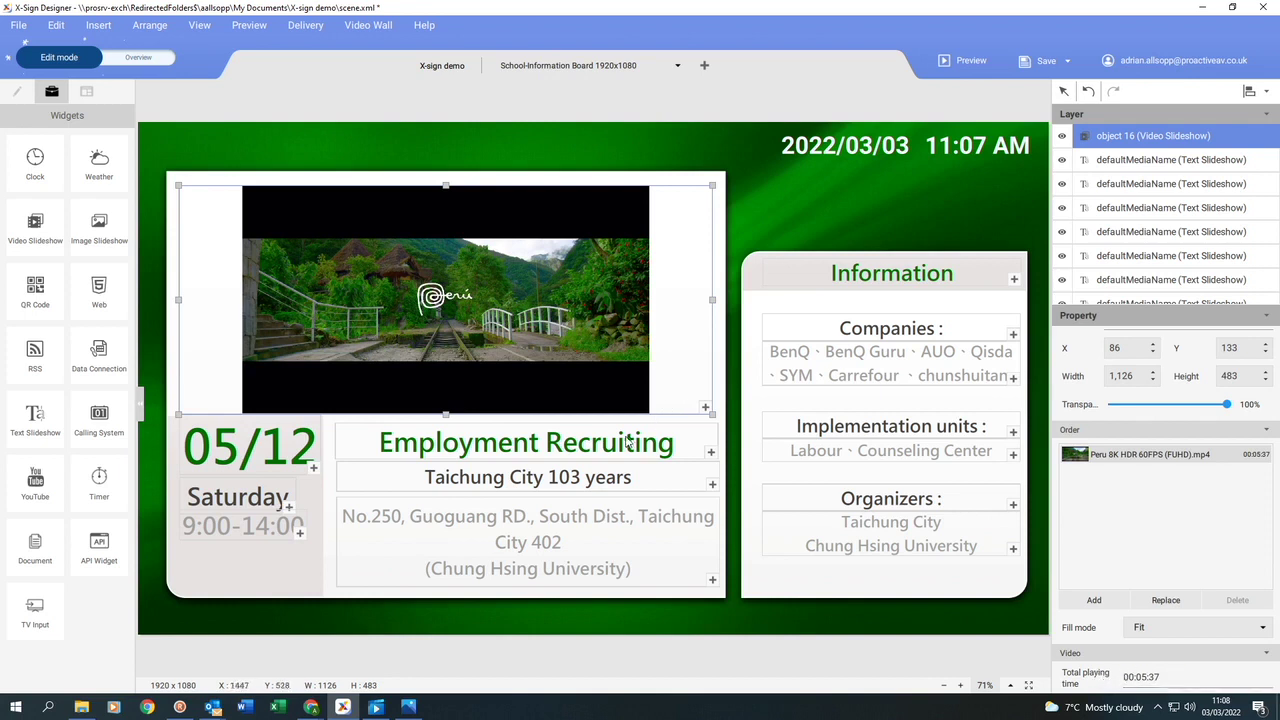
Retype the Employment Recruiting heading as 'Proactive Infant School'.
click(531, 449)
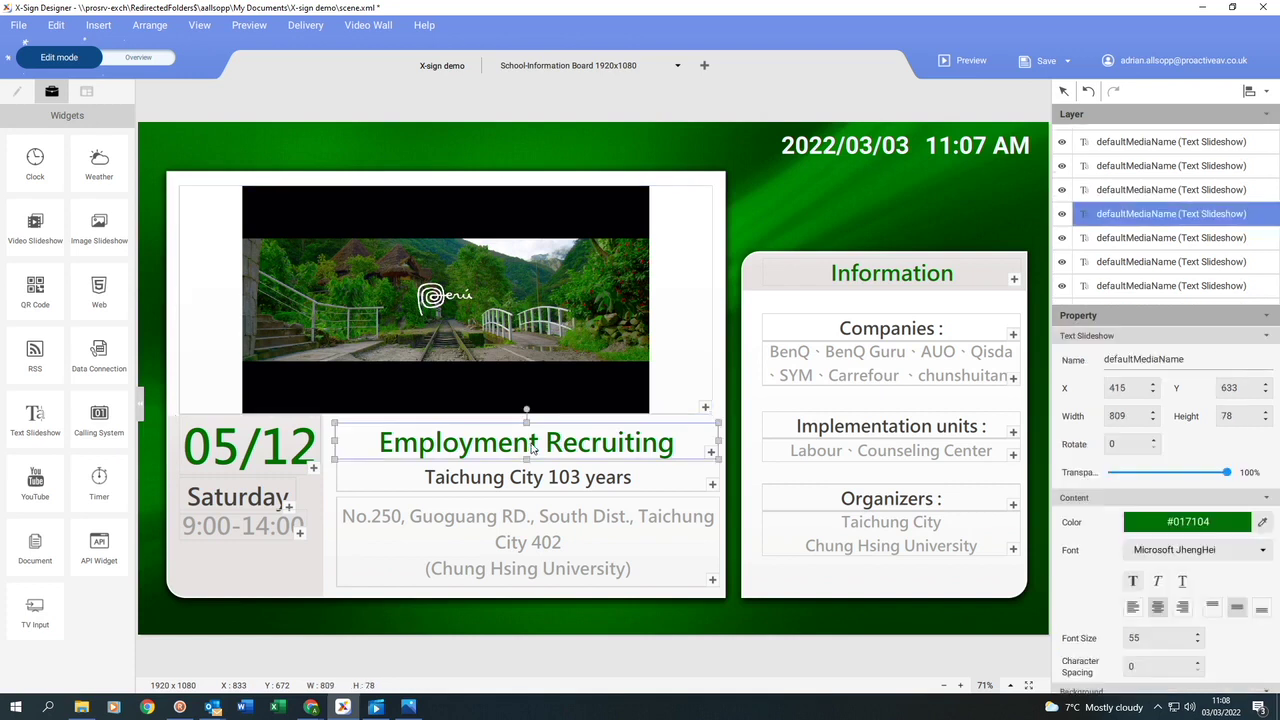
double_click(531, 449)
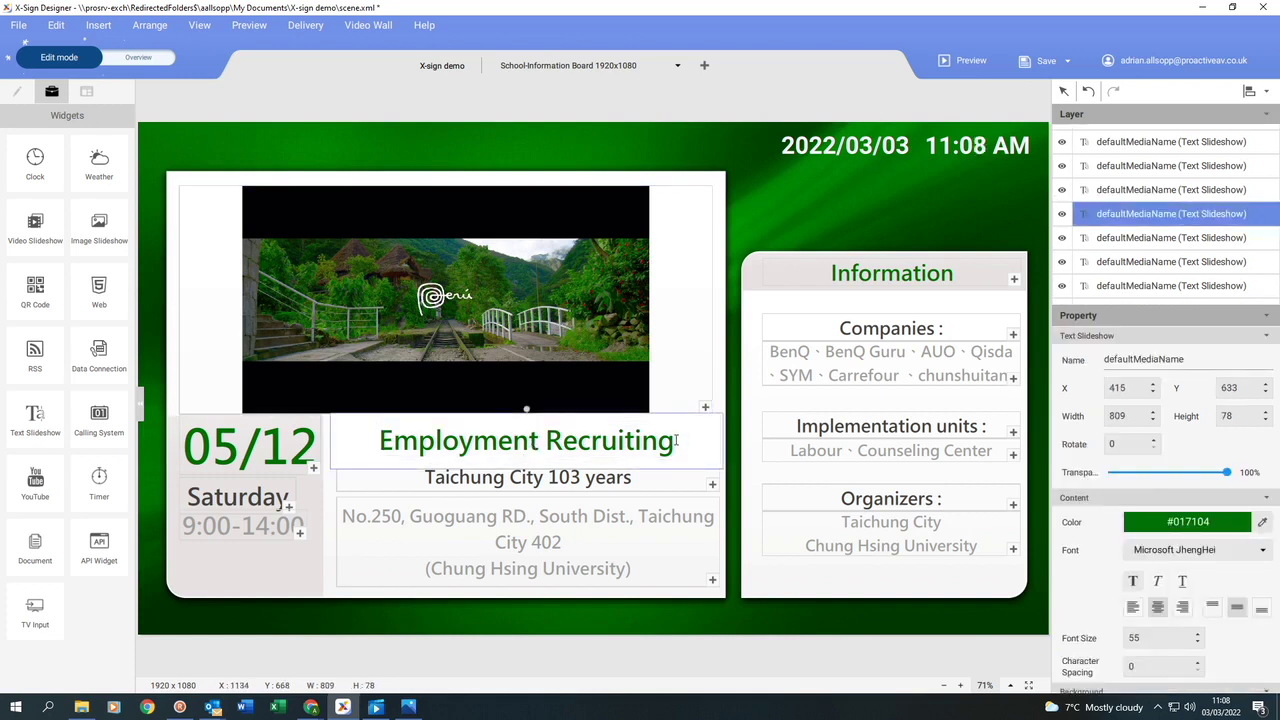
drag(677, 441, 382, 440)
text(Proactive Infant School)
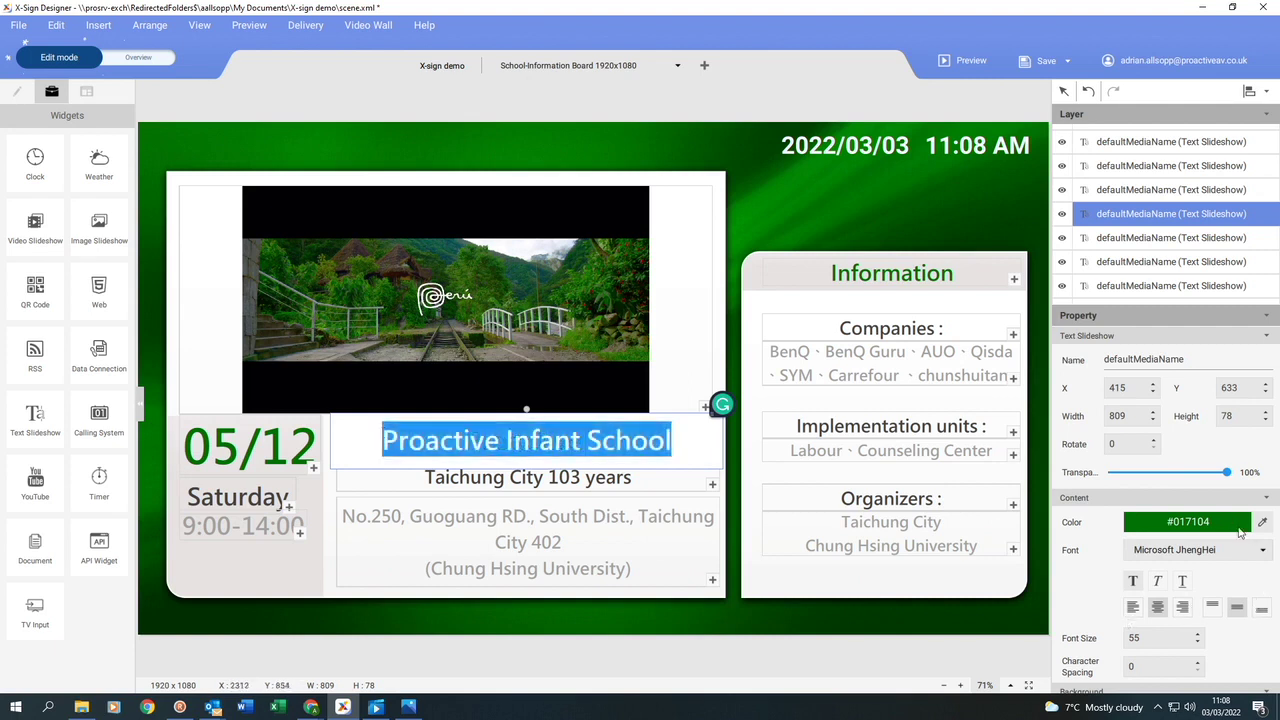
click(1232, 524)
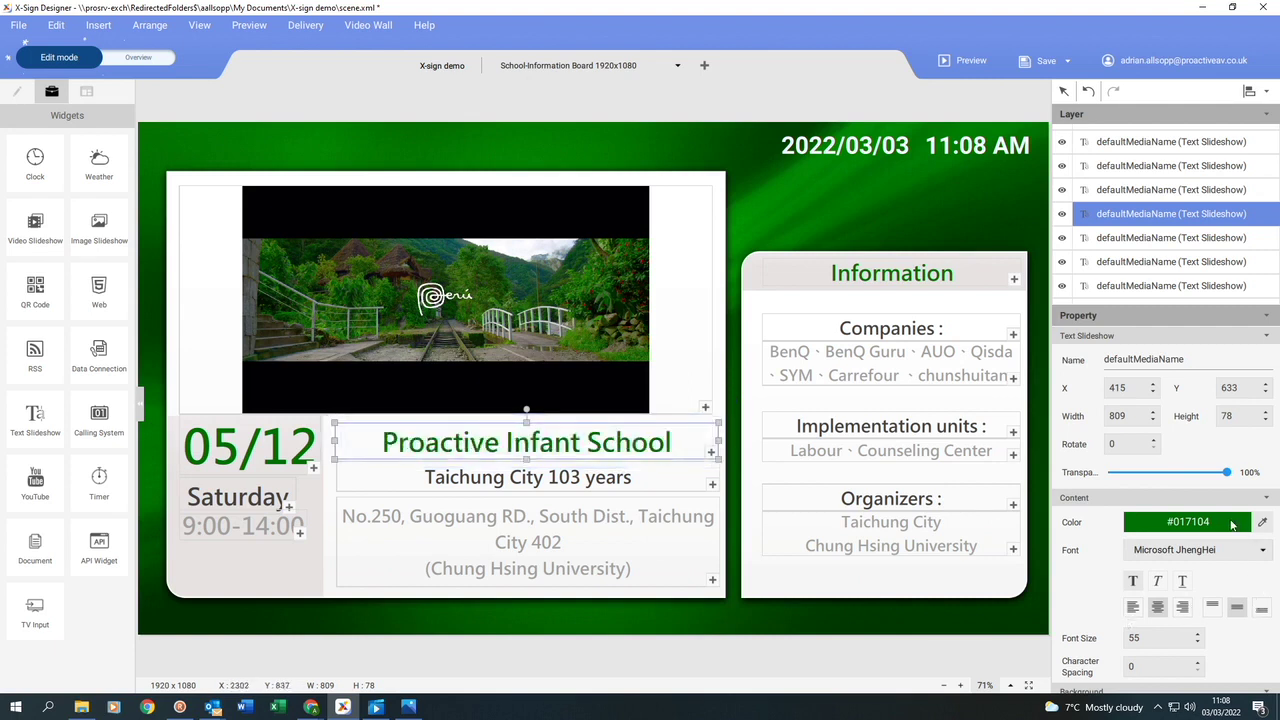
Colour the heading dark blue #303F9F and set its font to Mistral.
click(1232, 524)
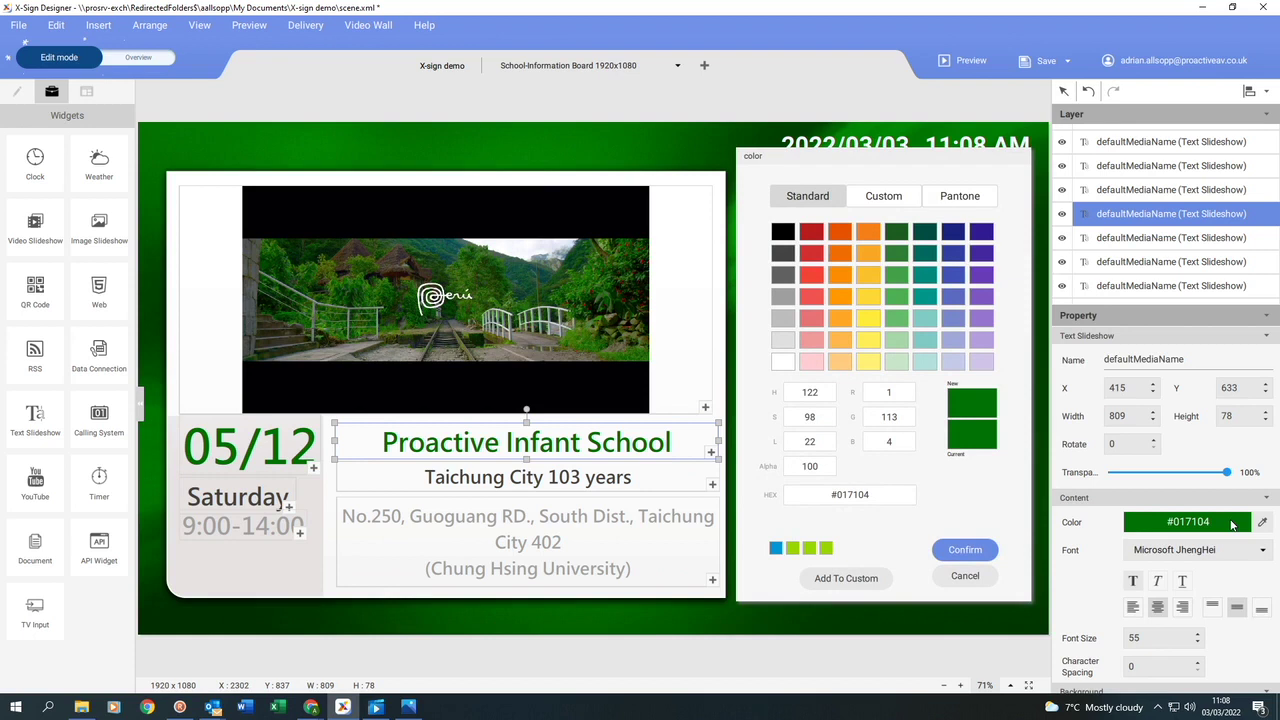
click(952, 254)
click(965, 550)
click(1262, 550)
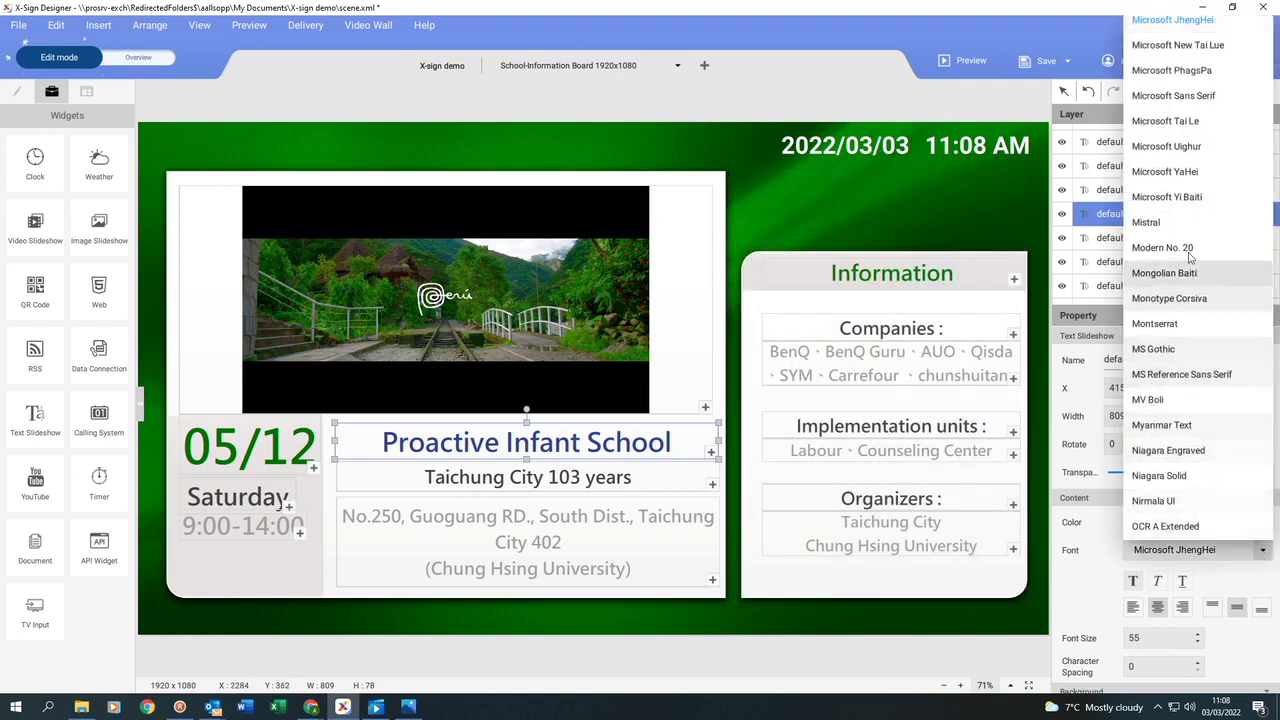
click(1147, 224)
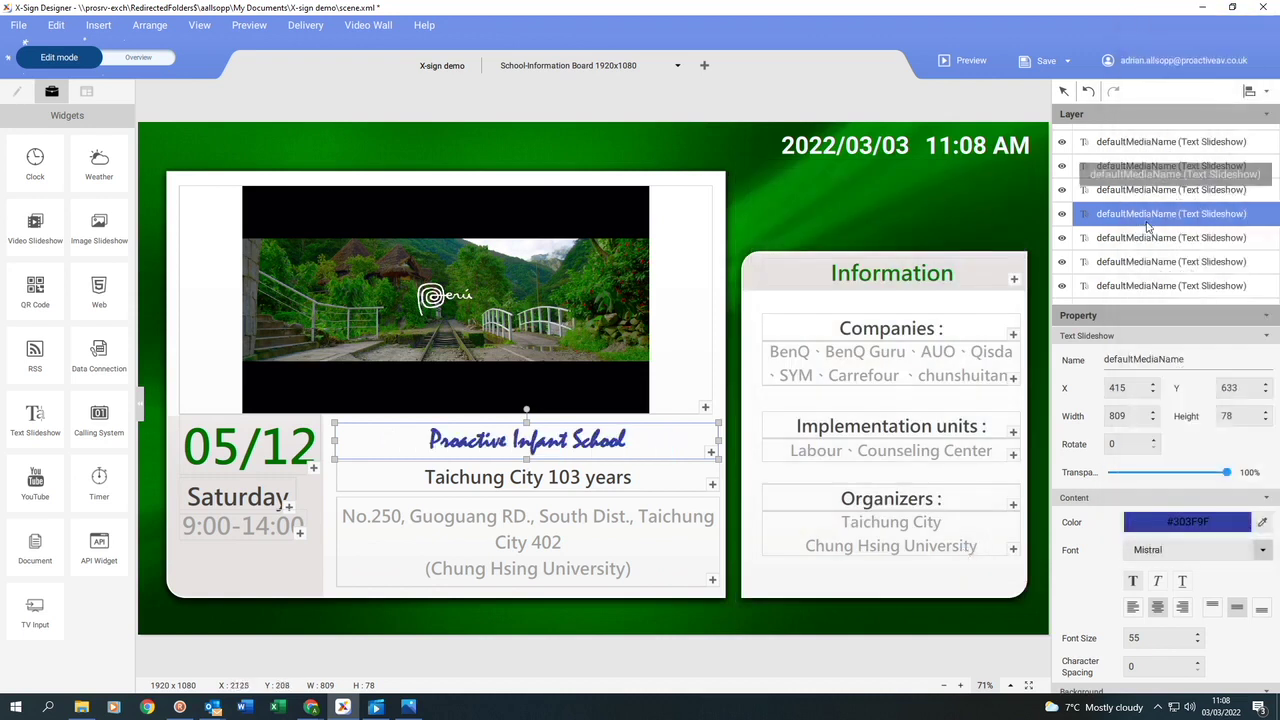
double_click(413, 471)
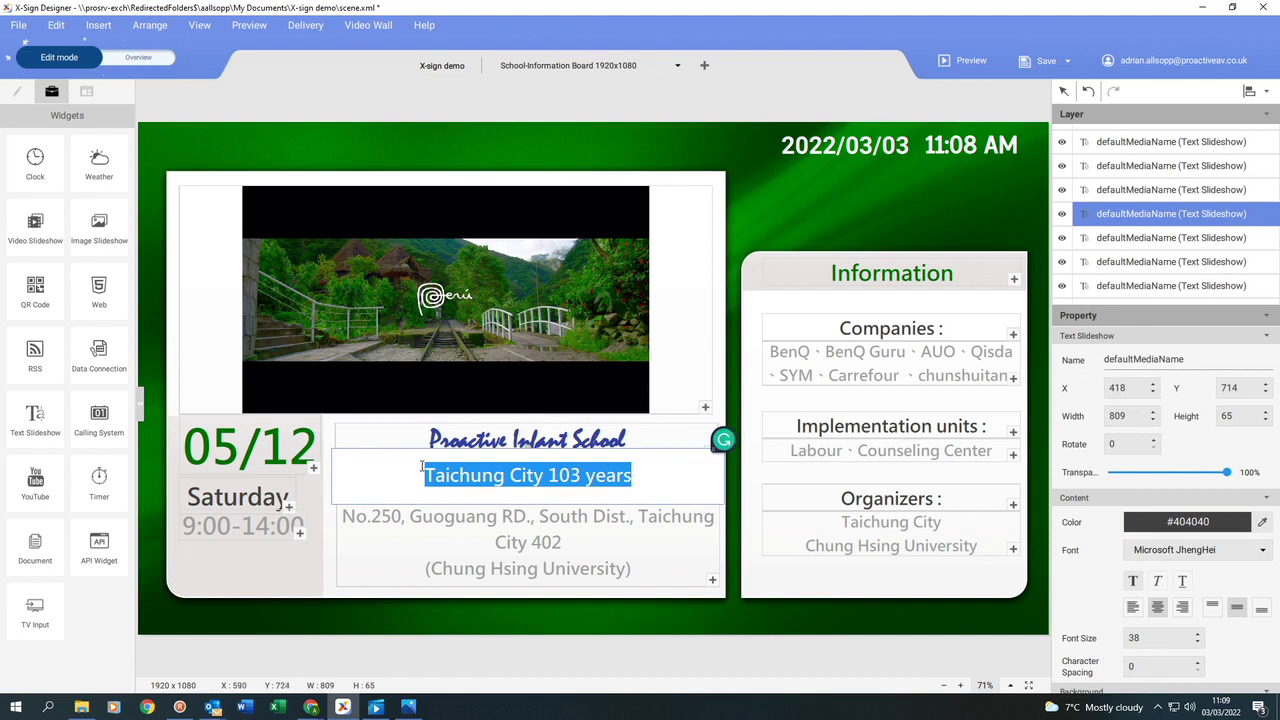
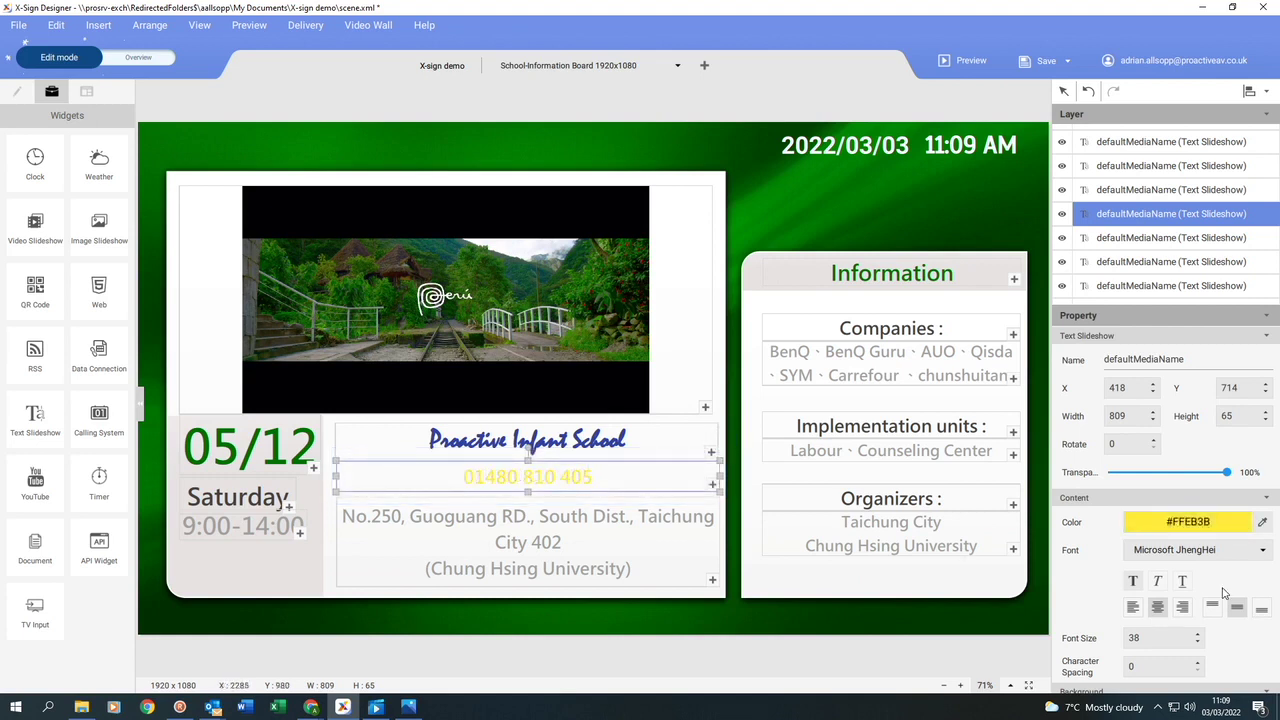
scroll(1230, 594, down, 3)
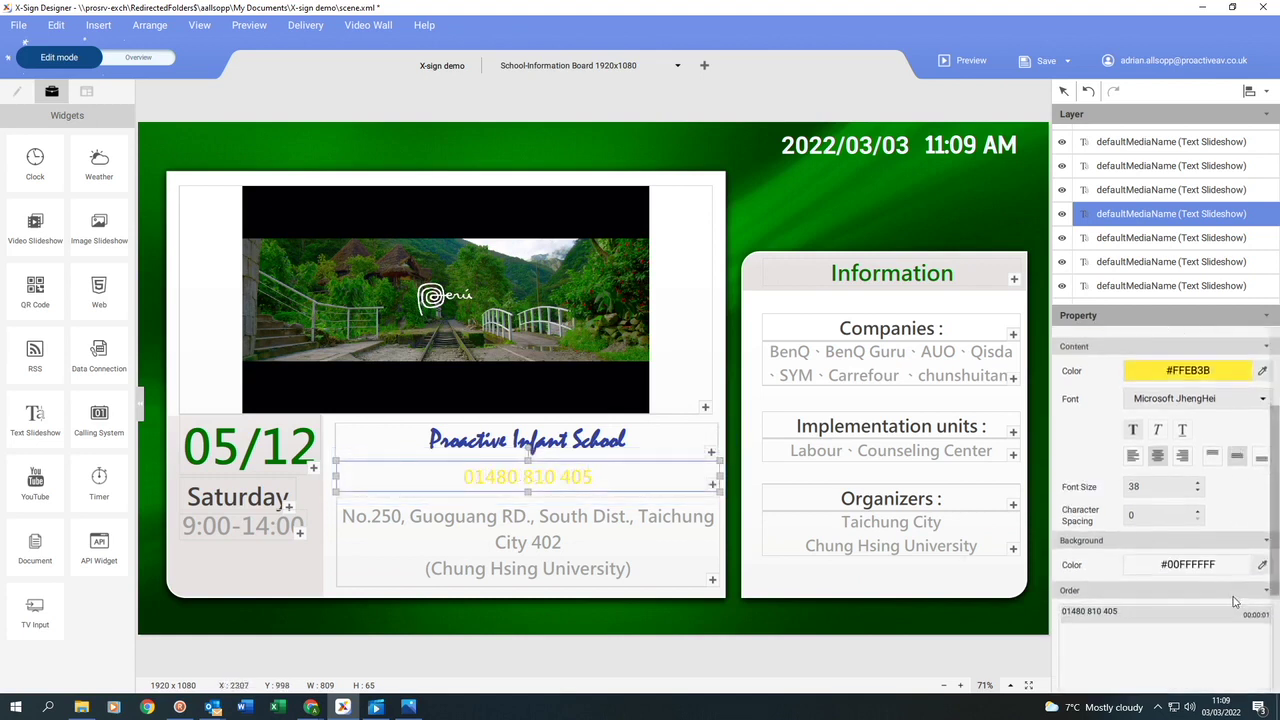
click(1240, 565)
click(934, 252)
click(963, 547)
click(603, 552)
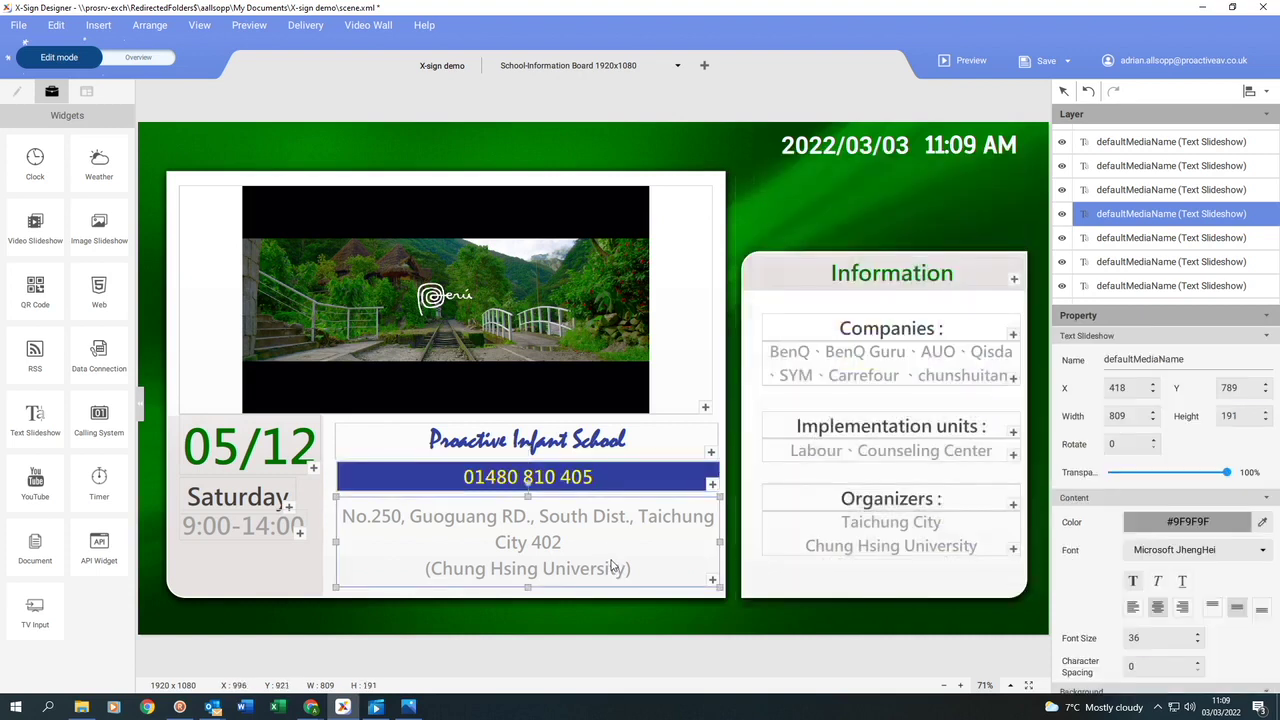
key(Delete)
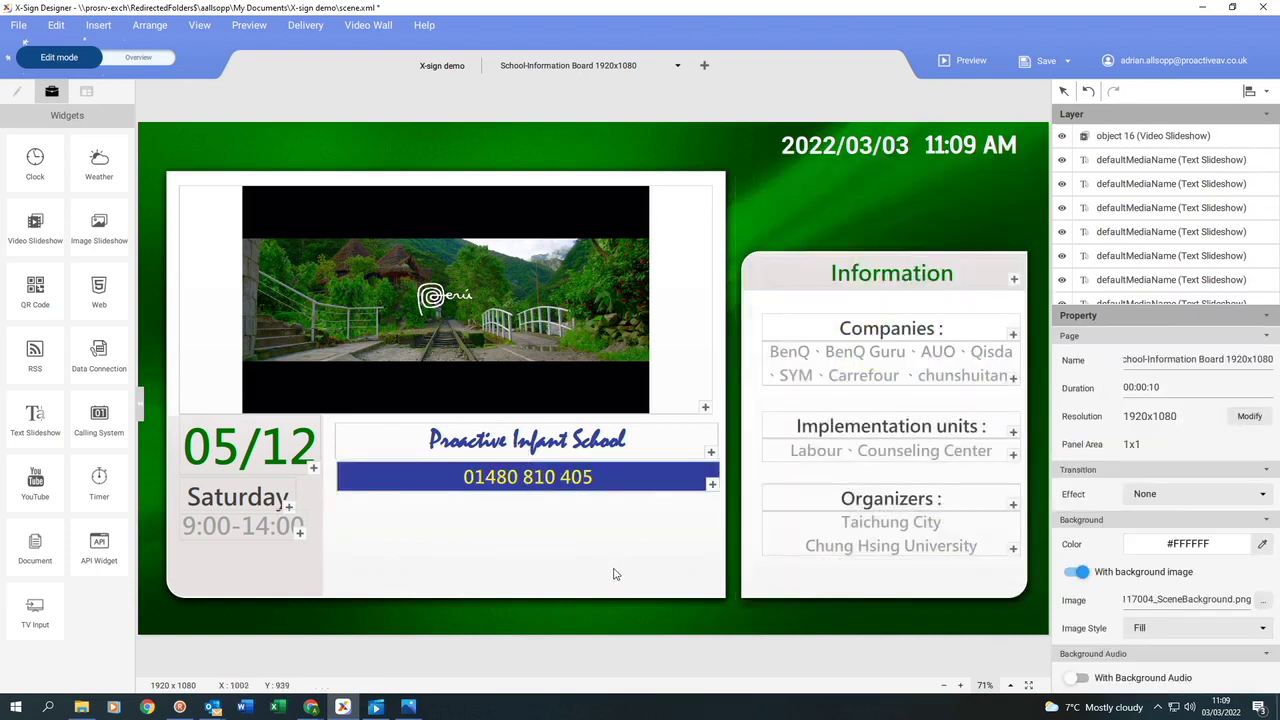
Add an image slideshow sized below the phone number bar and load pictures into it.
click(99, 223)
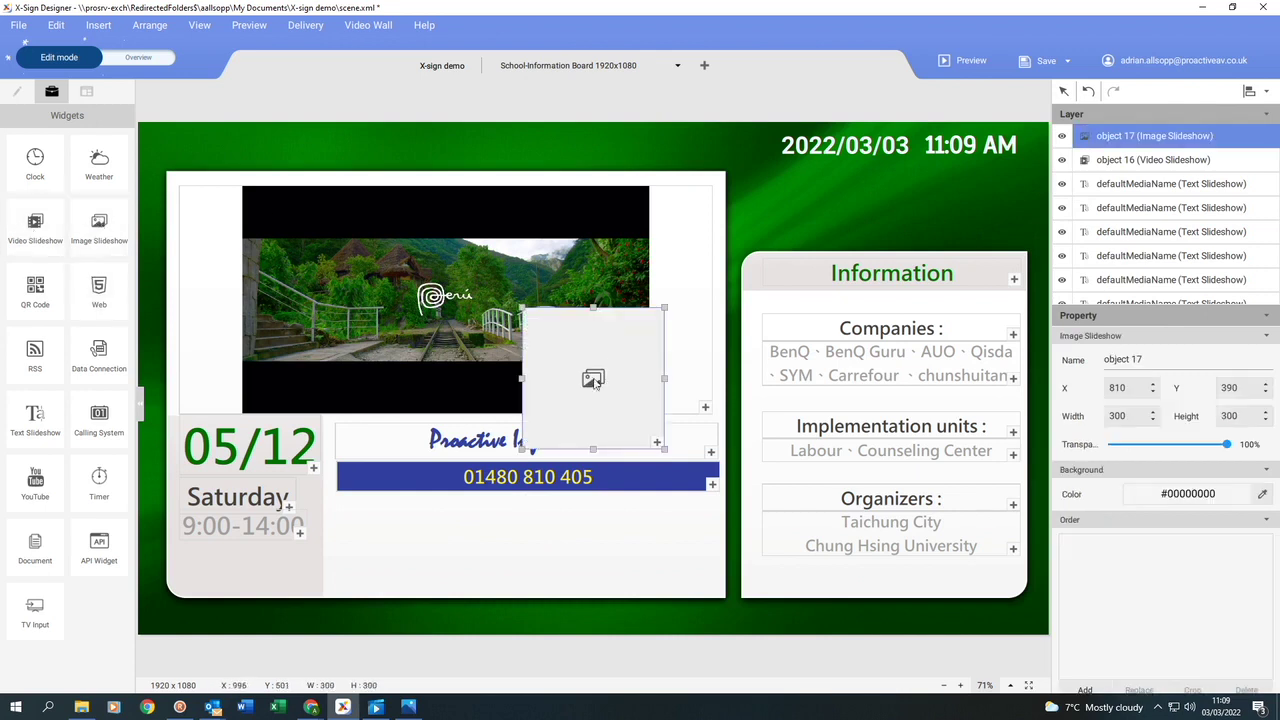
drag(585, 368, 600, 554)
drag(665, 622, 690, 579)
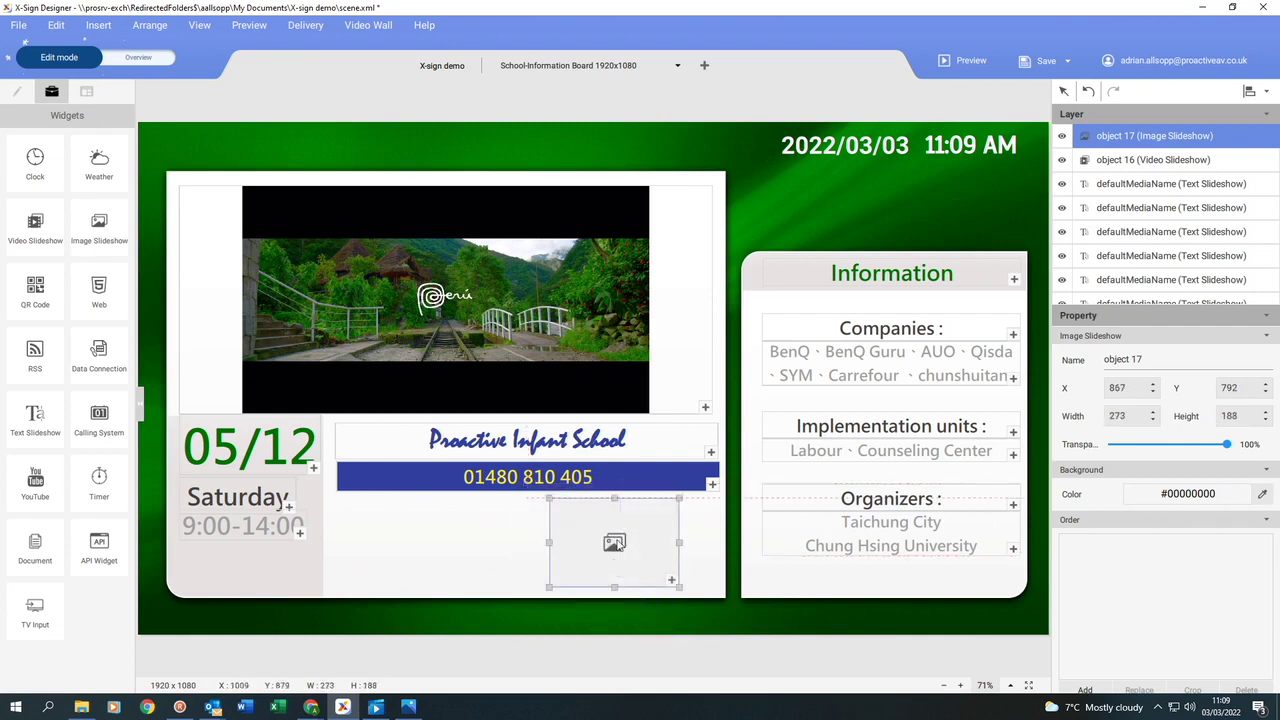
double_click(673, 582)
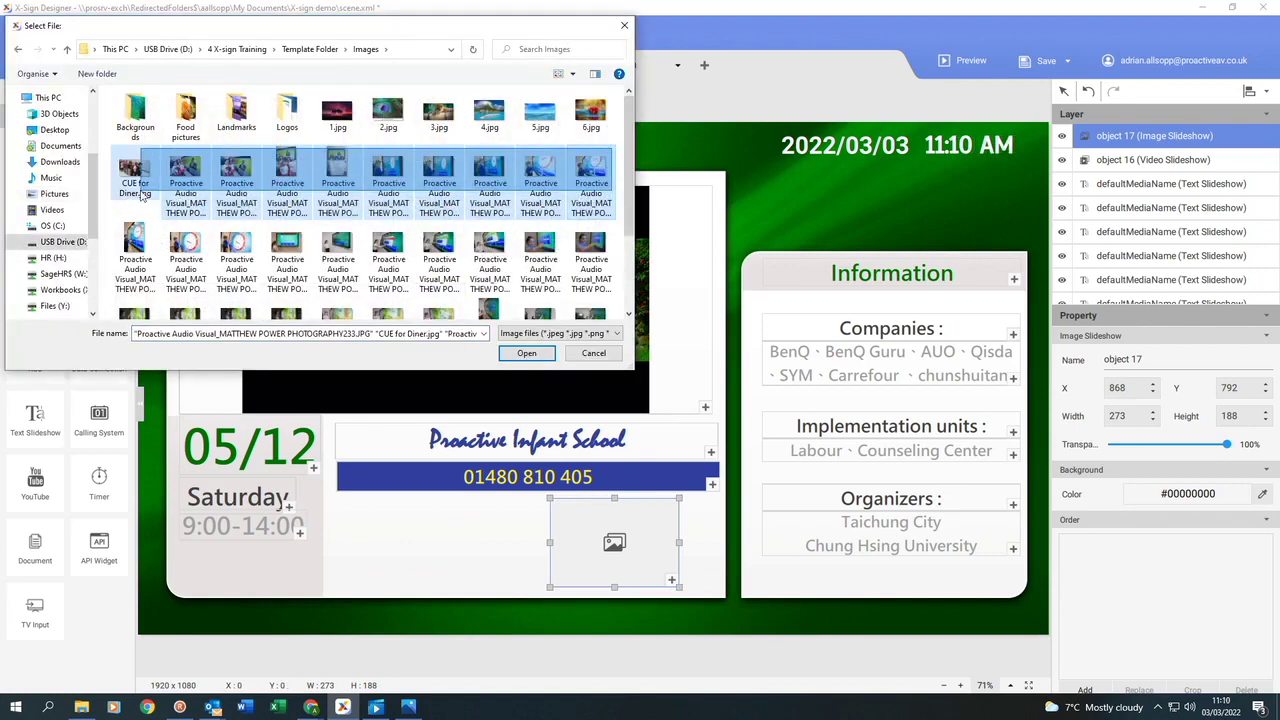
click(526, 591)
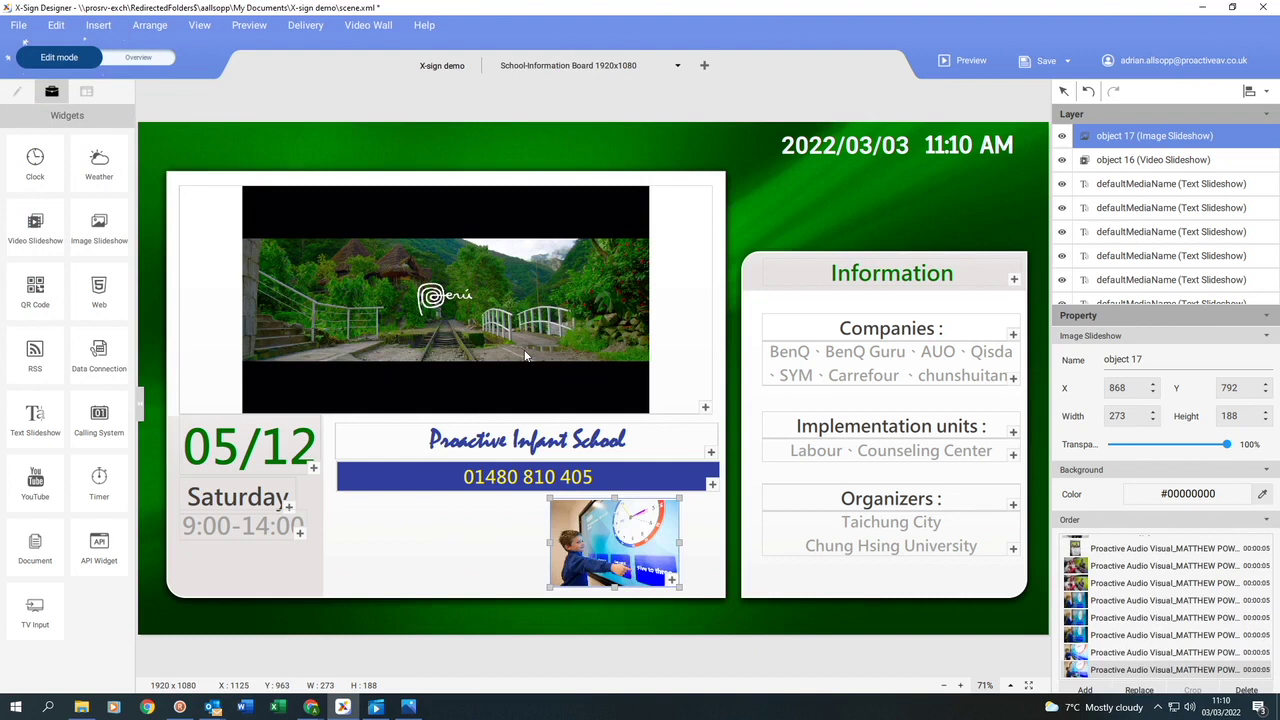
Set the slideshow's Fill Mode to Fit.
scroll(1121, 467, down, 3)
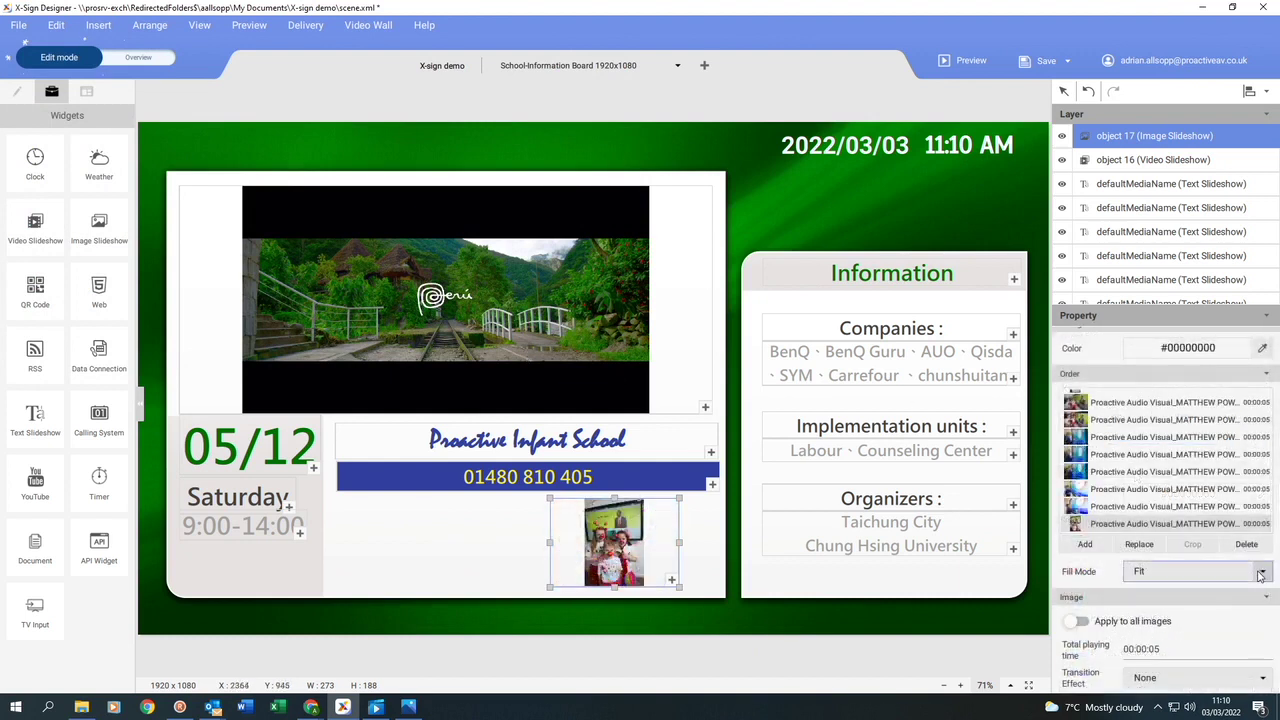
click(1258, 573)
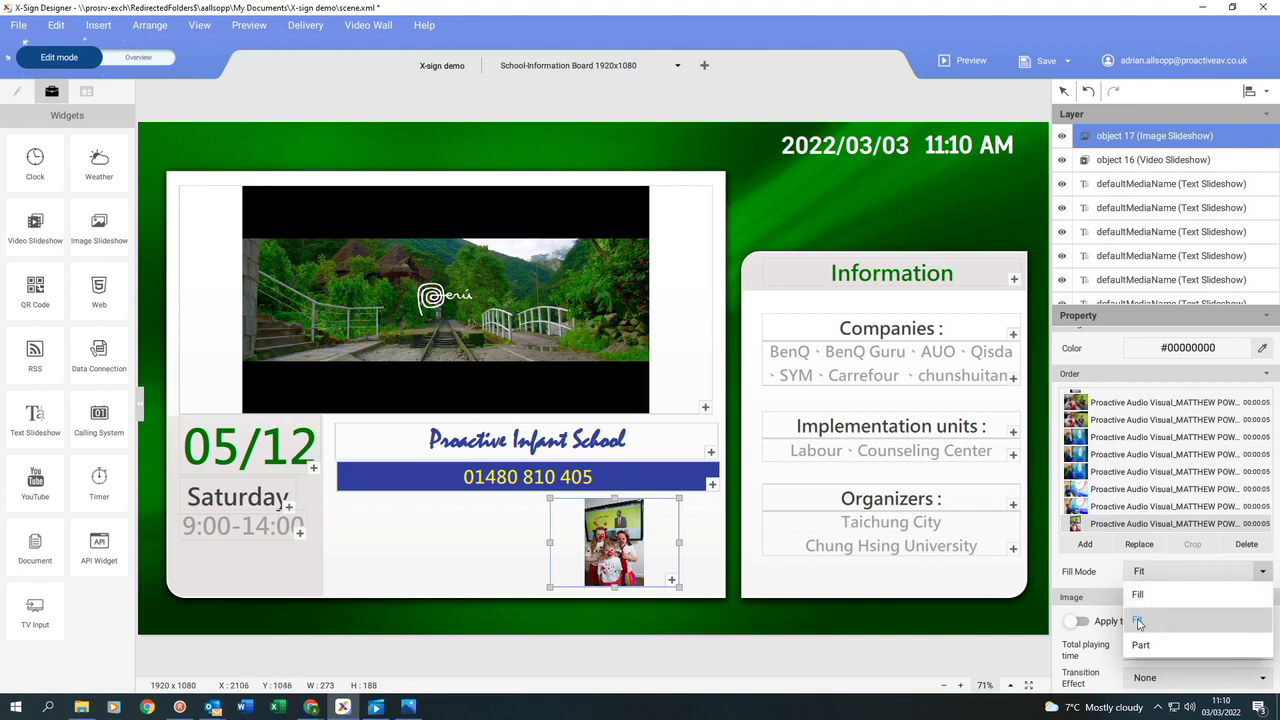
click(1137, 622)
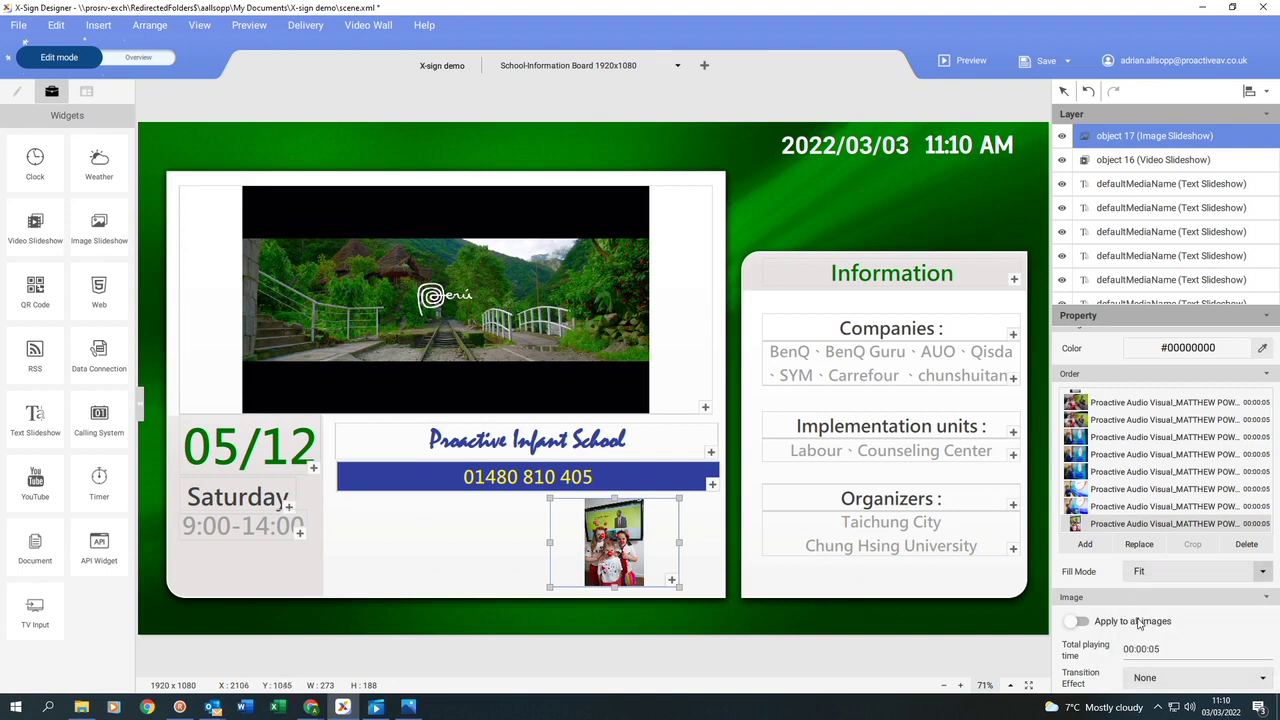
Give the second image a Page Curl transition and the fourth a Zoom In transition.
click(1108, 404)
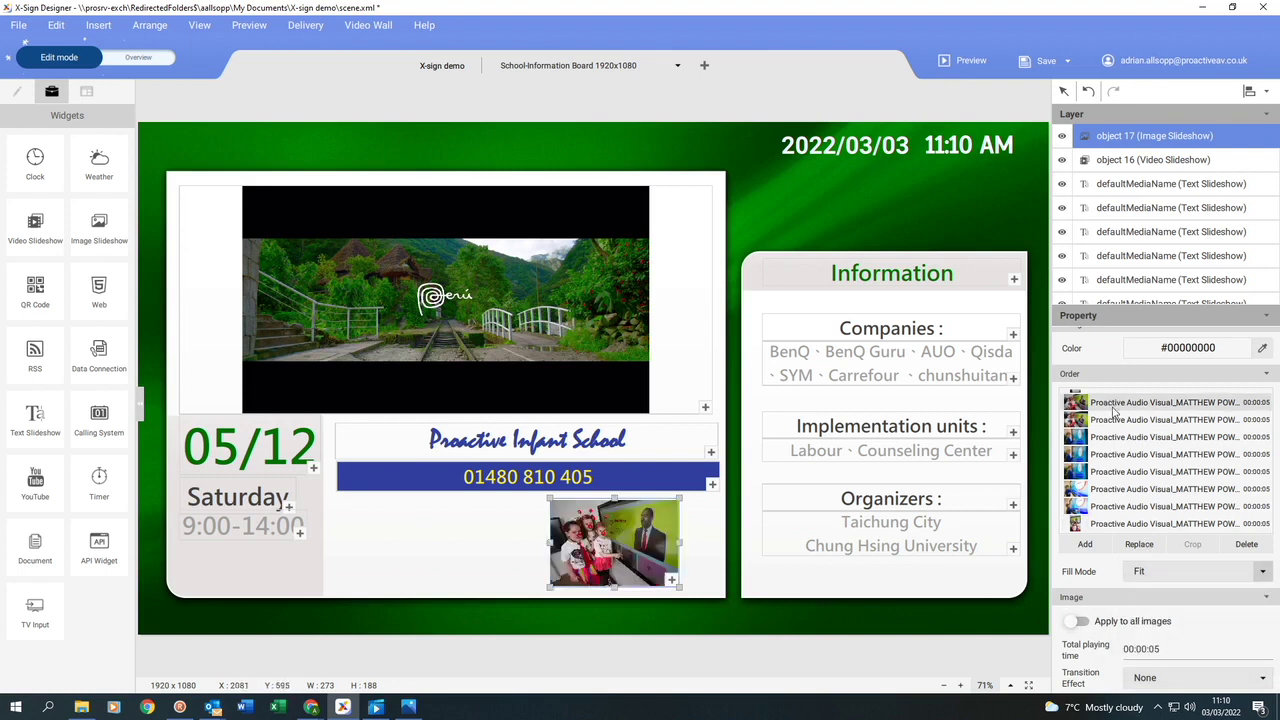
click(1113, 416)
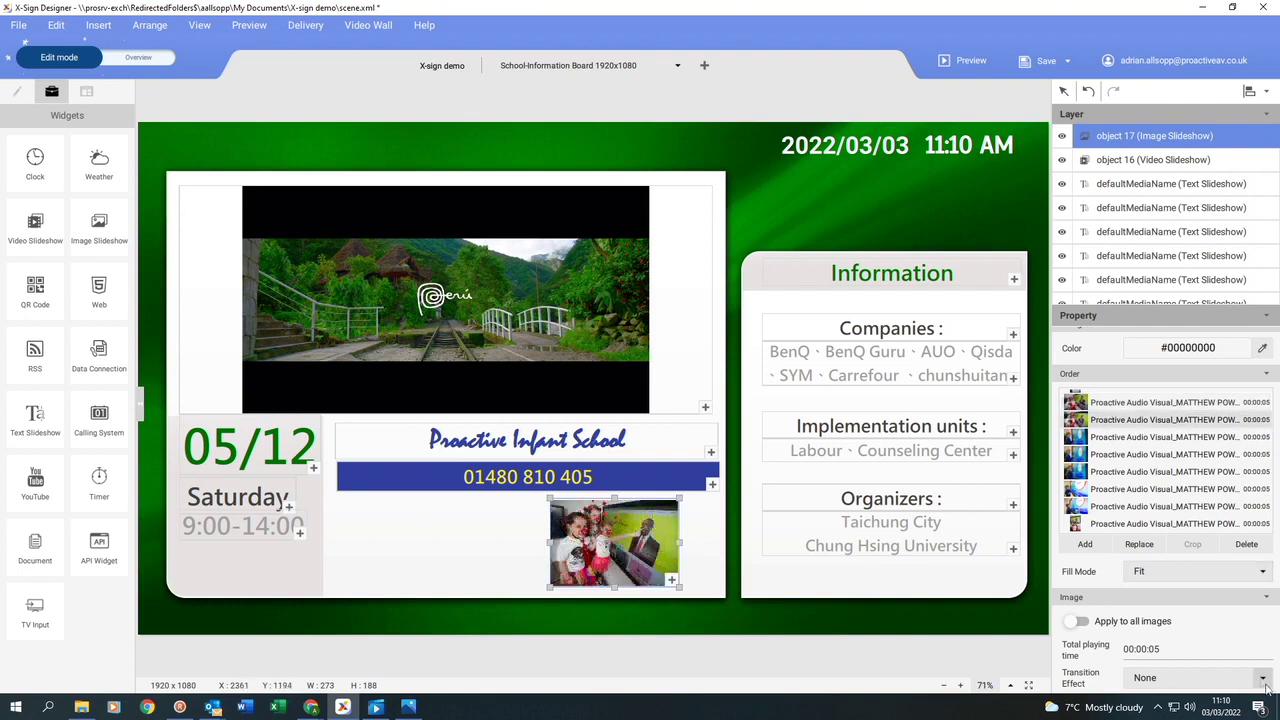
click(1262, 680)
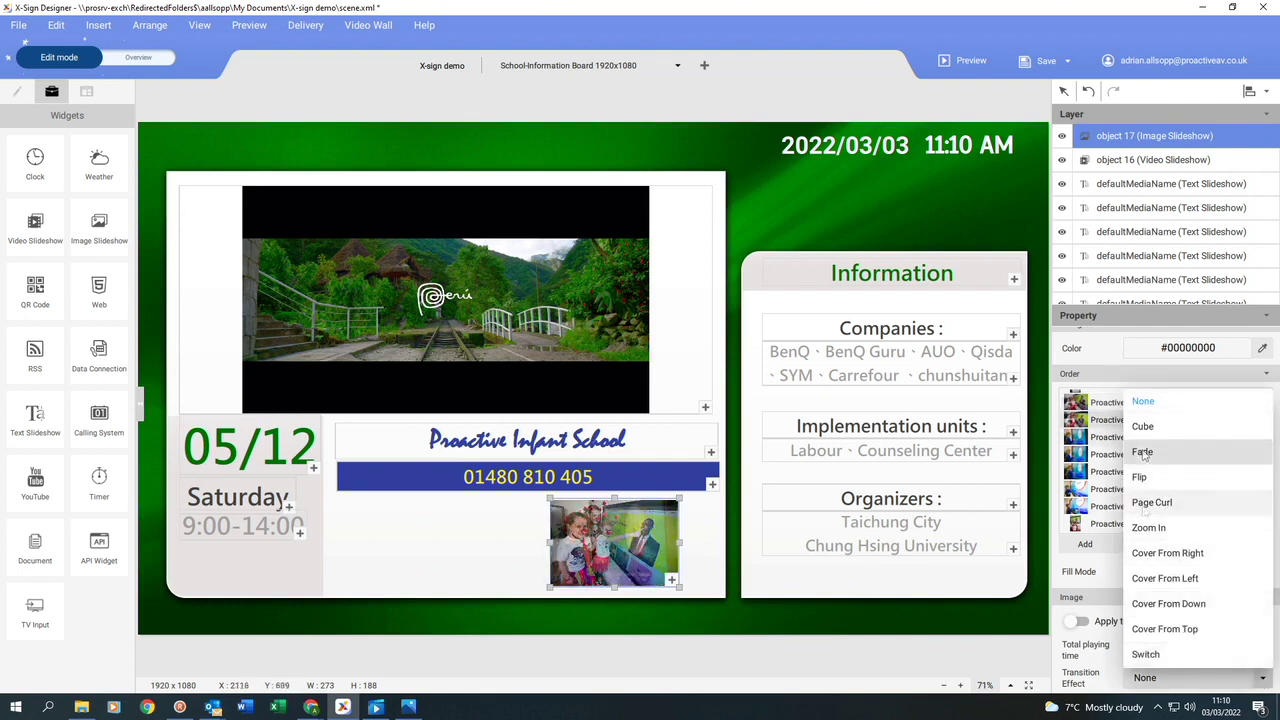
click(1150, 500)
click(1097, 456)
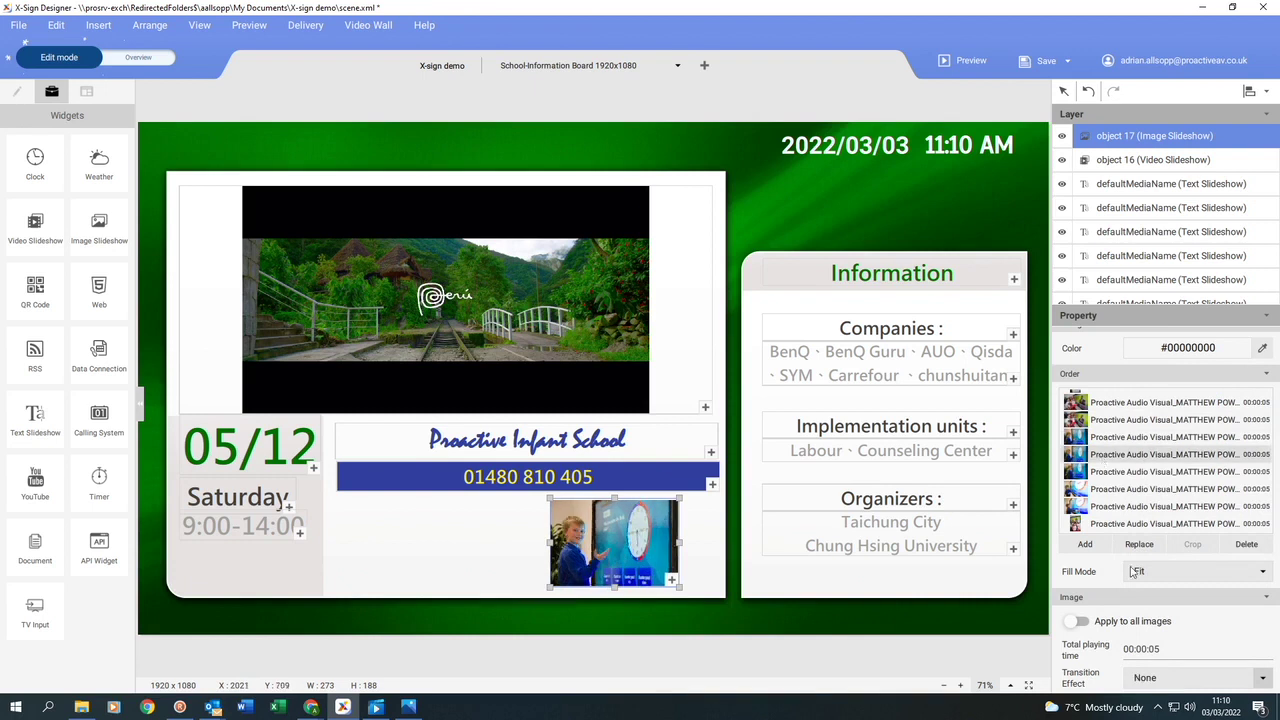
click(1262, 682)
click(1125, 477)
Change the image's total playing time to 00:00:07.
scroll(1237, 651, down, 1)
click(1155, 621)
key(BackSpace)
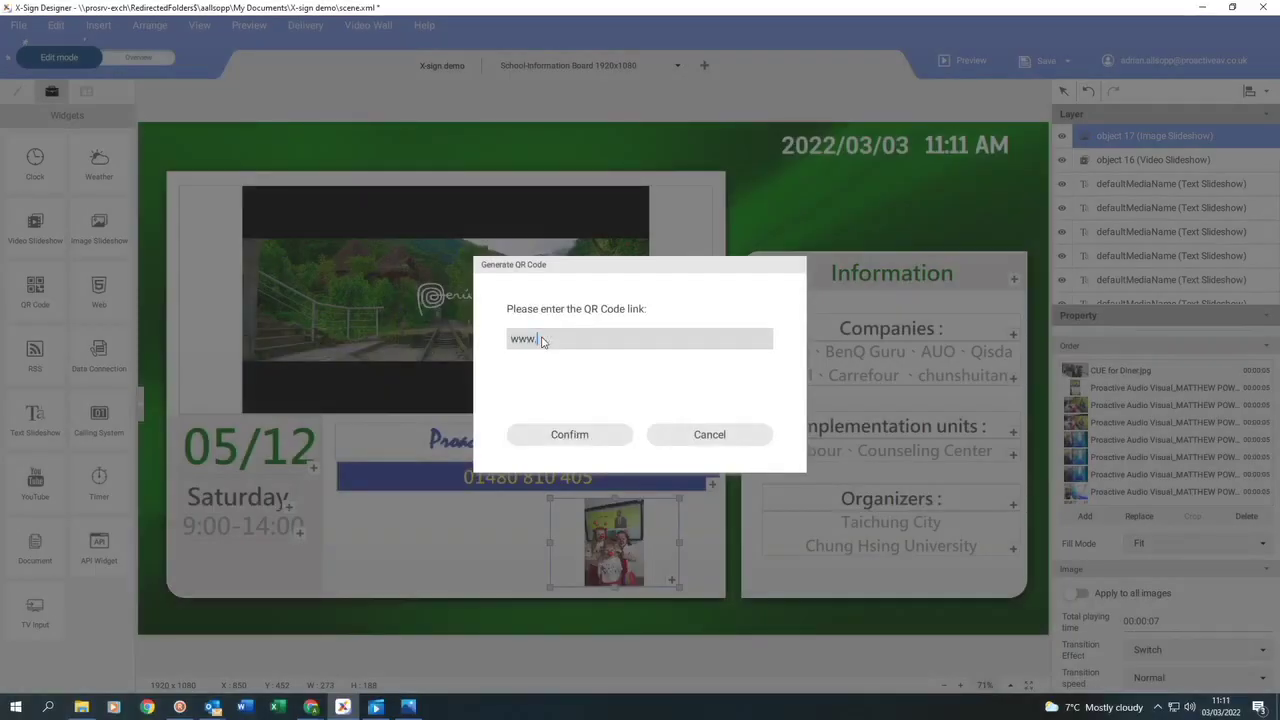
Confirm the QR code link and move the QR code into the lower area.
text(proactiveav.co.uk)
click(565, 434)
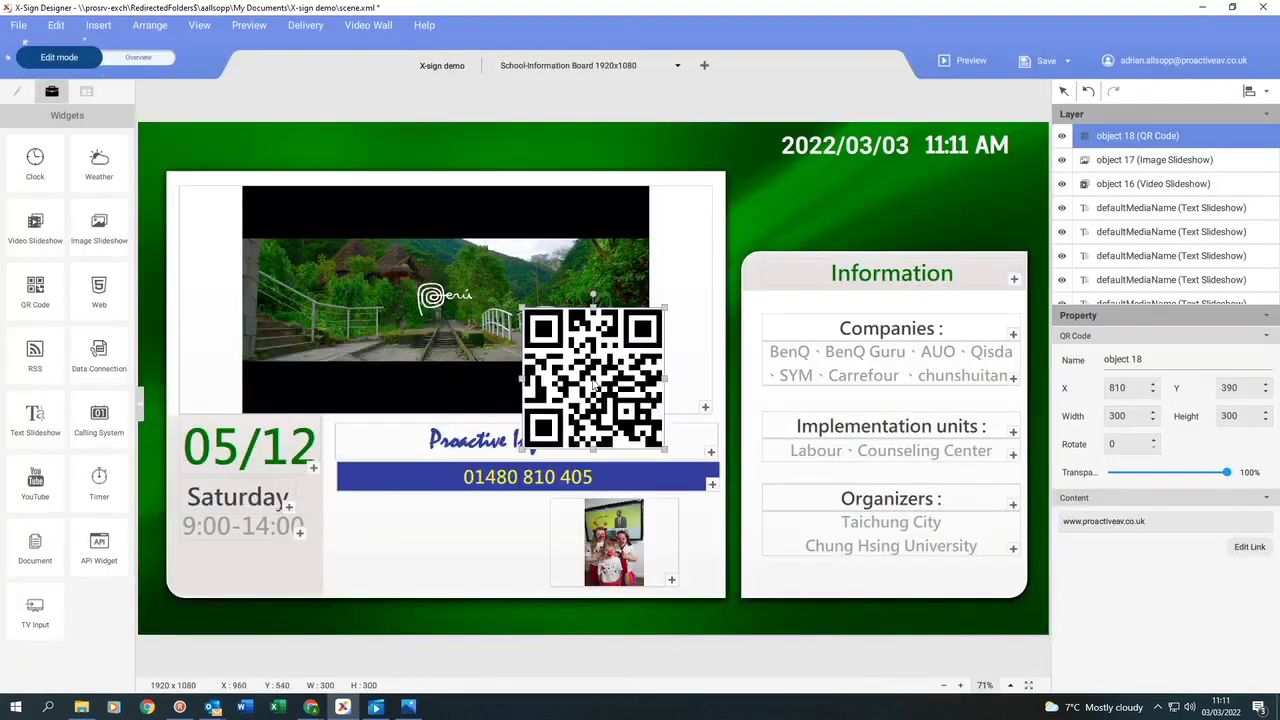
drag(593, 378, 496, 496)
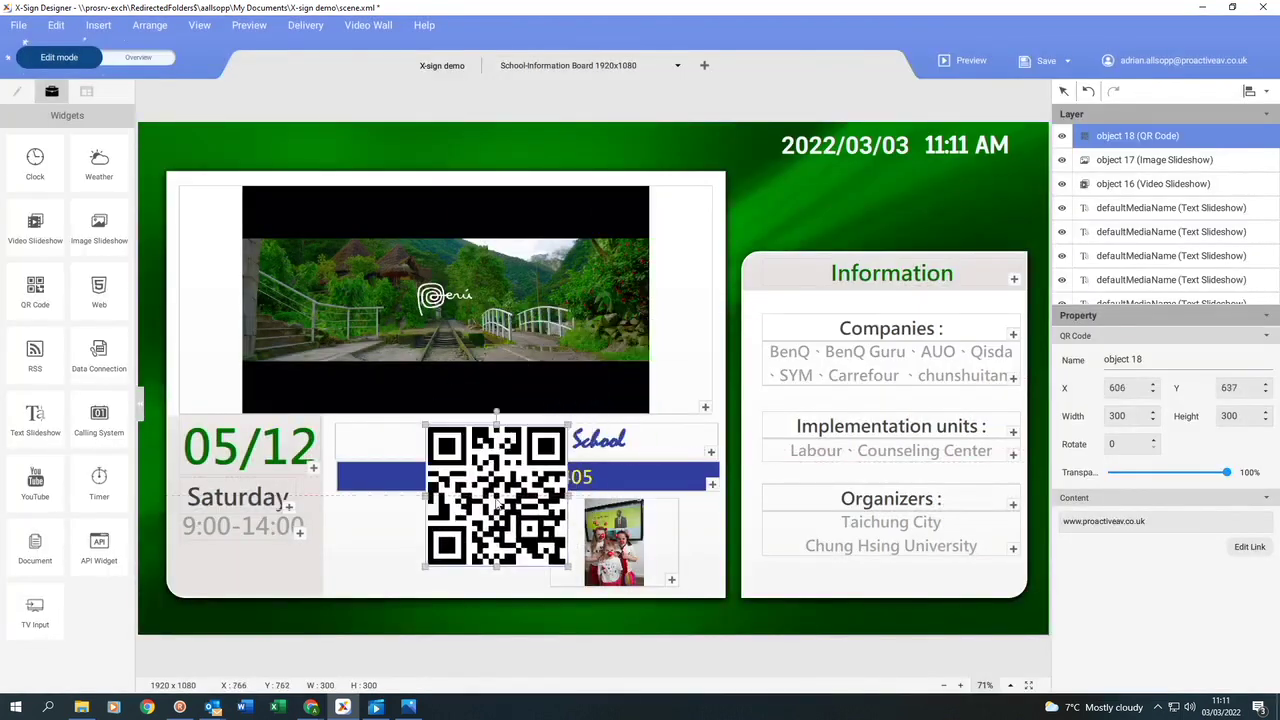
Delete the 05/12 date text and fit the QR code into the bottom-left corner.
click(236, 455)
key(Delete)
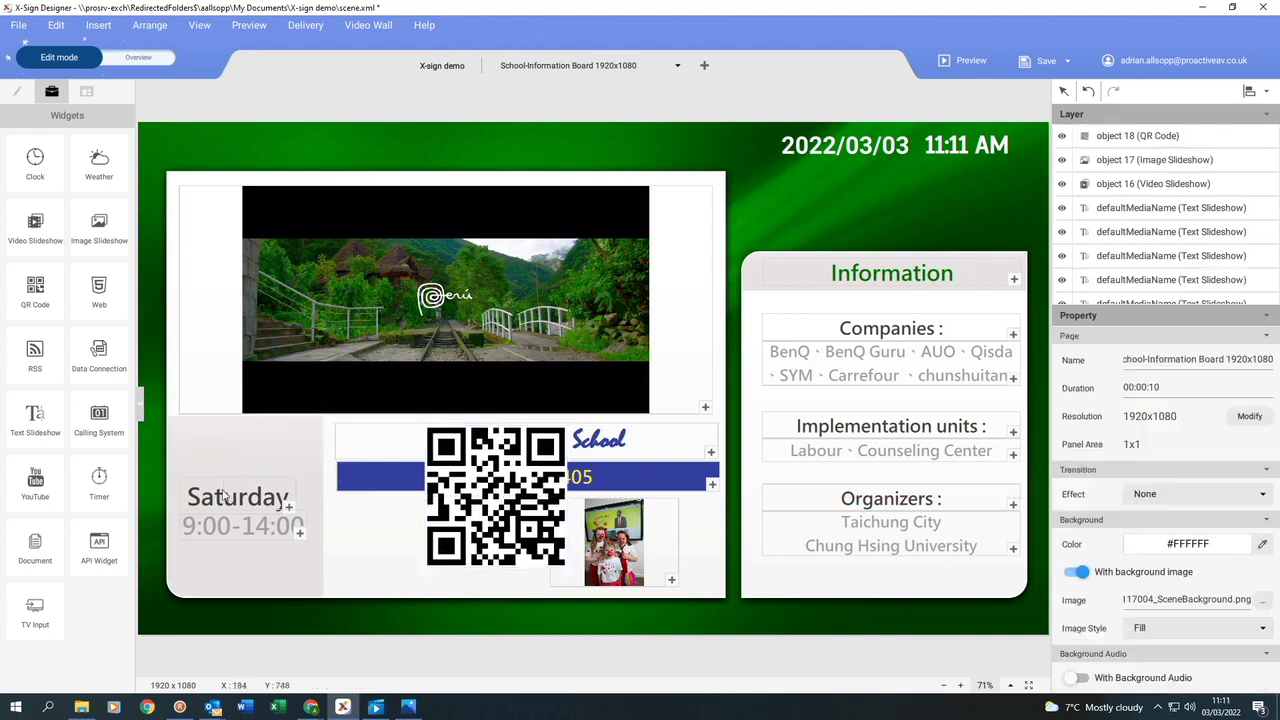
click(228, 528)
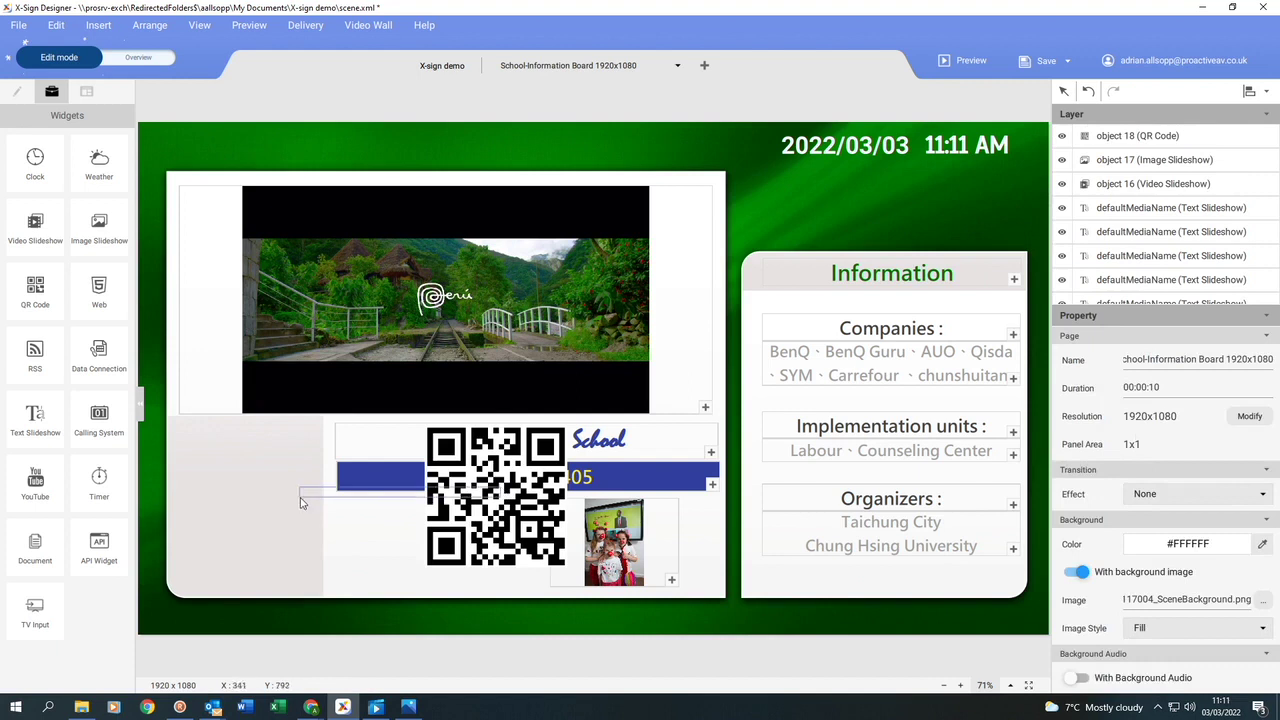
drag(358, 533, 244, 530)
drag(316, 566, 282, 532)
drag(231, 472, 253, 486)
Add a caption under the QR code reading 'Use camera to capture image of QR Code'.
click(16, 91)
click(35, 160)
drag(171, 530, 310, 566)
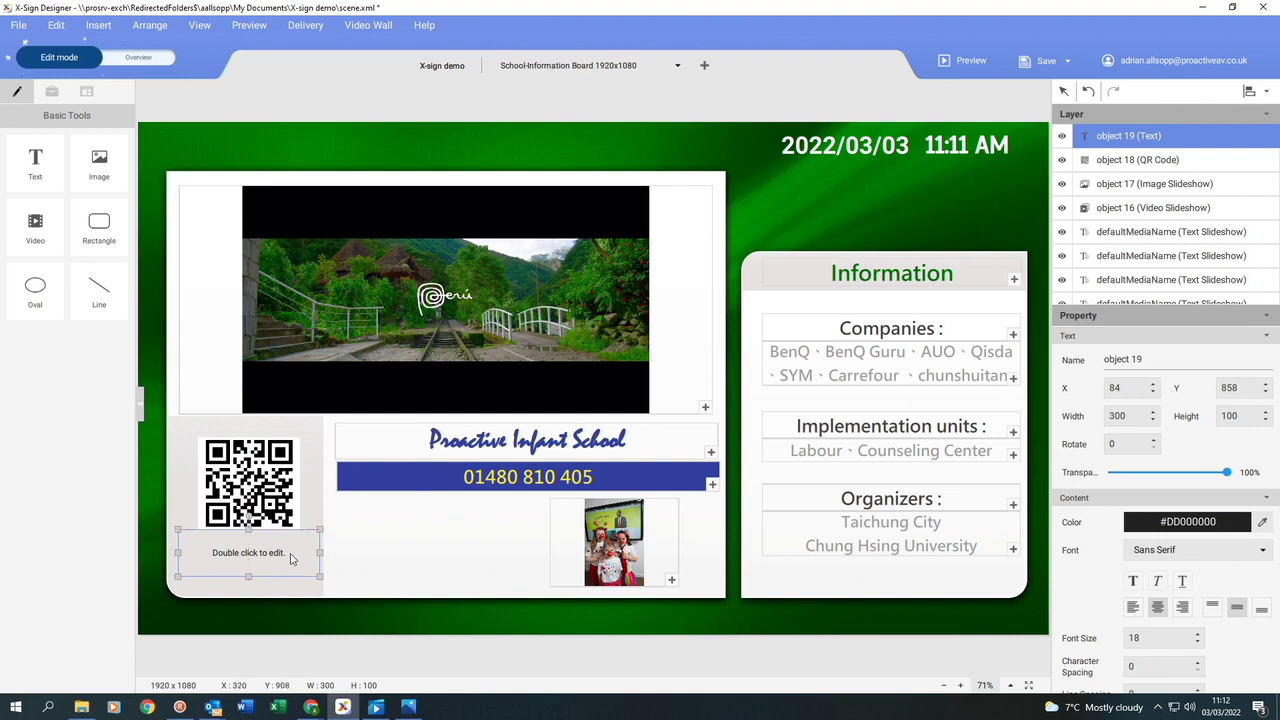
double_click(291, 559)
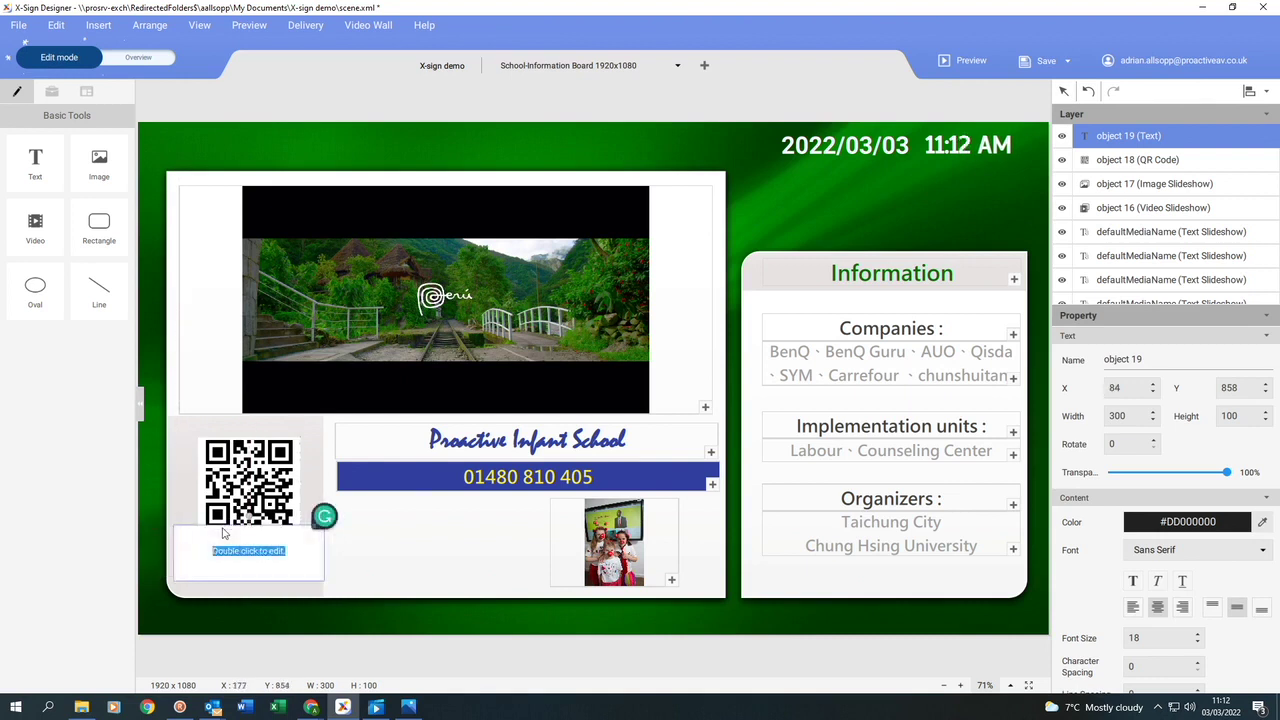
text(TAk)
key(BackSpace)
key(BackSpace)
key(BackSpace)
text(Use camera to capture image of QR Code)
Make the QR caption red #D32F2F and place an image slideshow below the phone banner.
scroll(1165, 510, down, 2)
click(1187, 455)
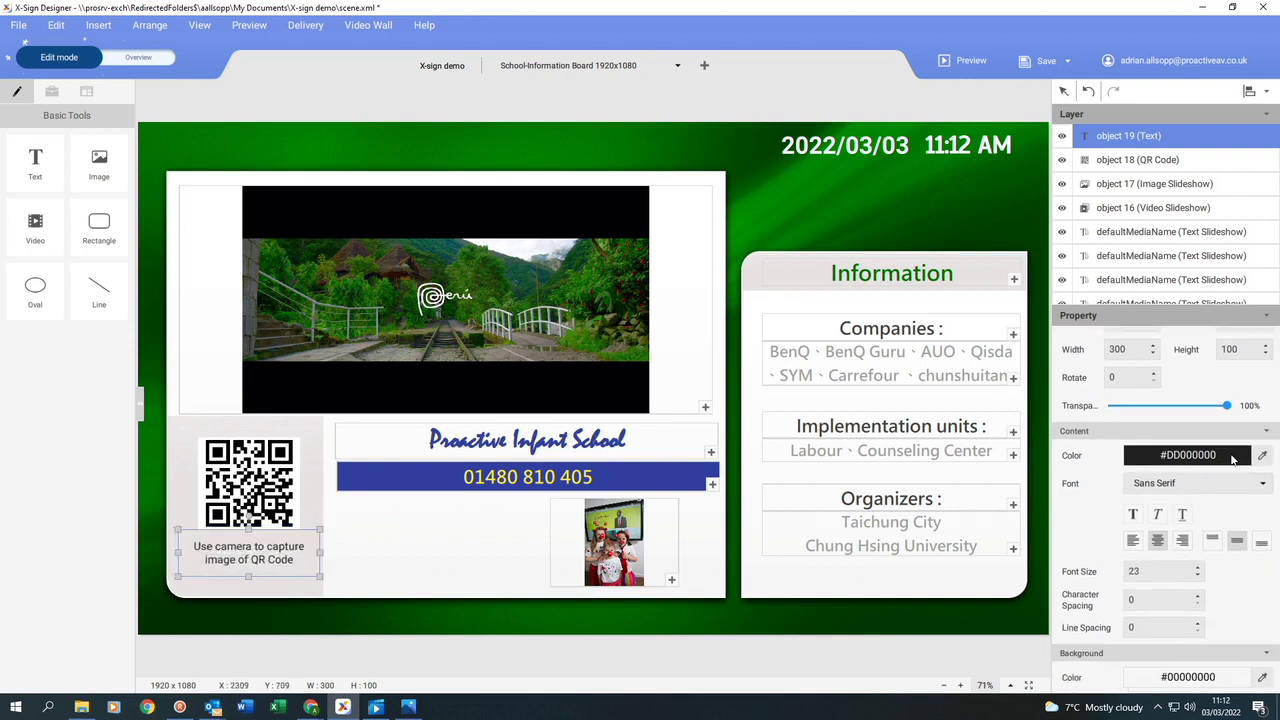
click(955, 553)
click(52, 91)
drag(99, 225, 417, 542)
Load all eight images into the new image slideshow.
double_click(420, 541)
key(ctrl+a)
click(527, 353)
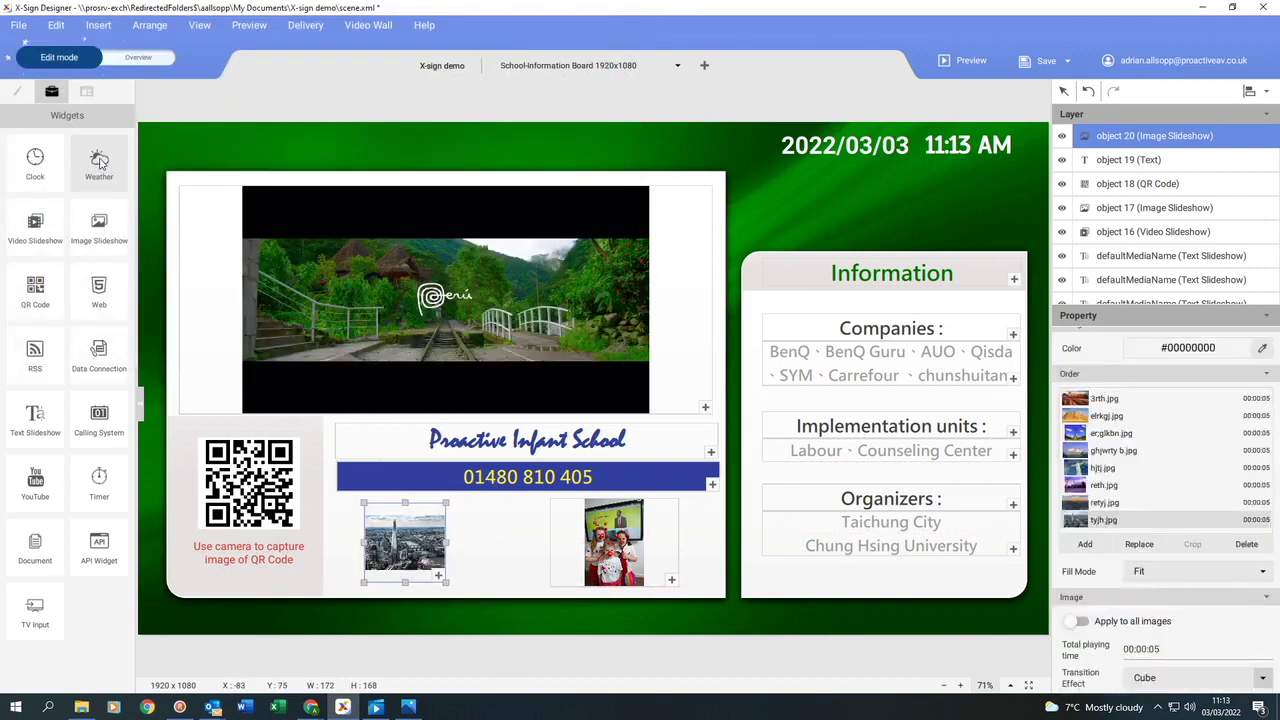
Add a weather widget beneath the clock, manually set to Huntingdon.
drag(99, 162, 977, 204)
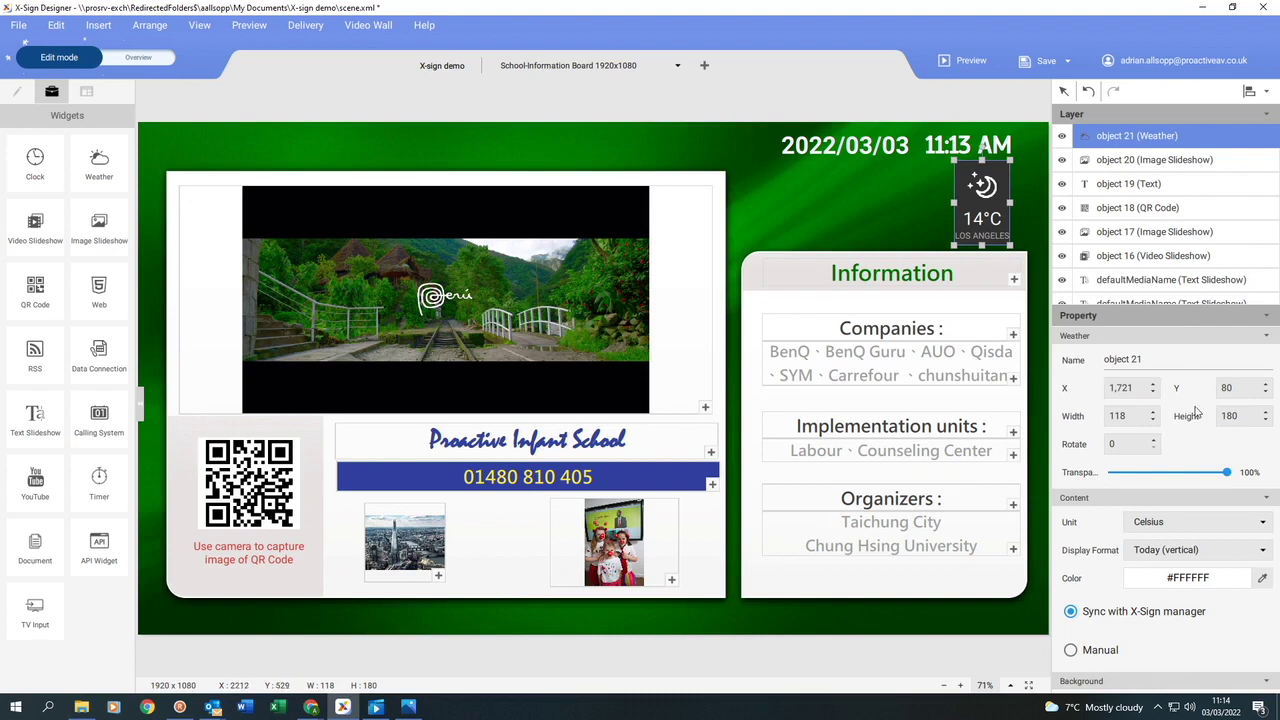
scroll(1207, 460, down, 1)
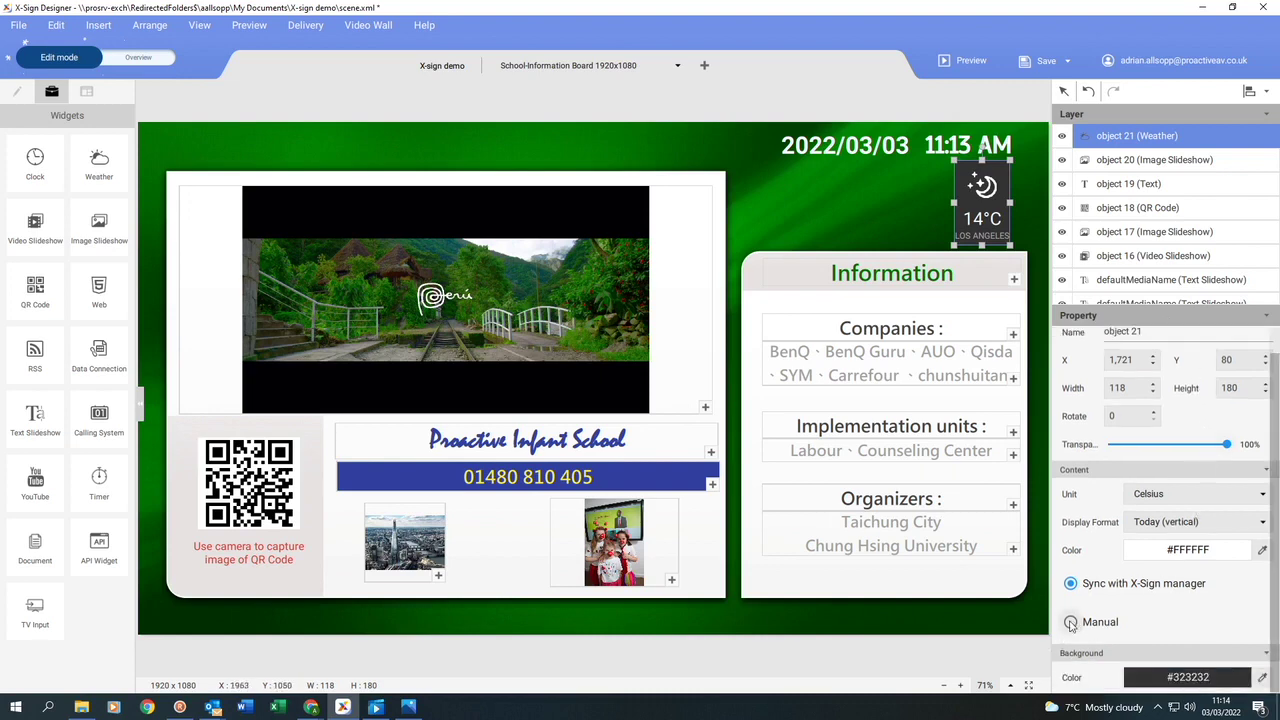
click(1070, 622)
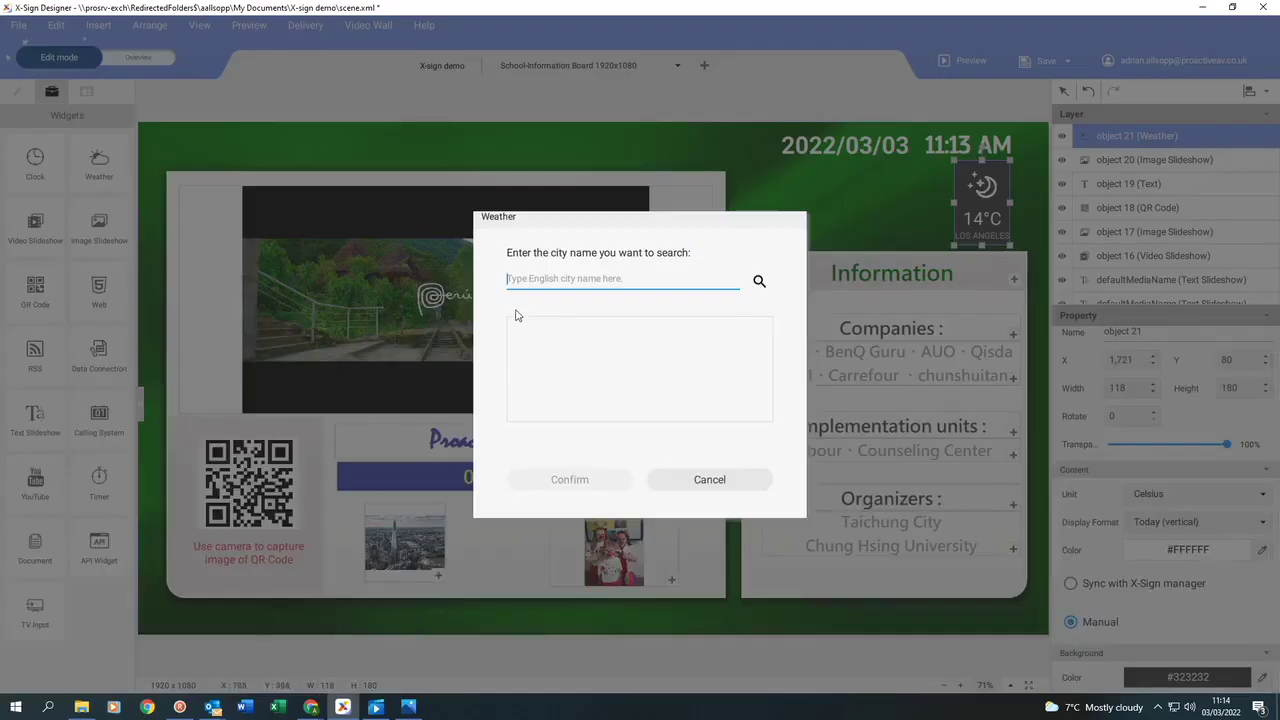
text(Huntingdon)
key(Return)
click(565, 481)
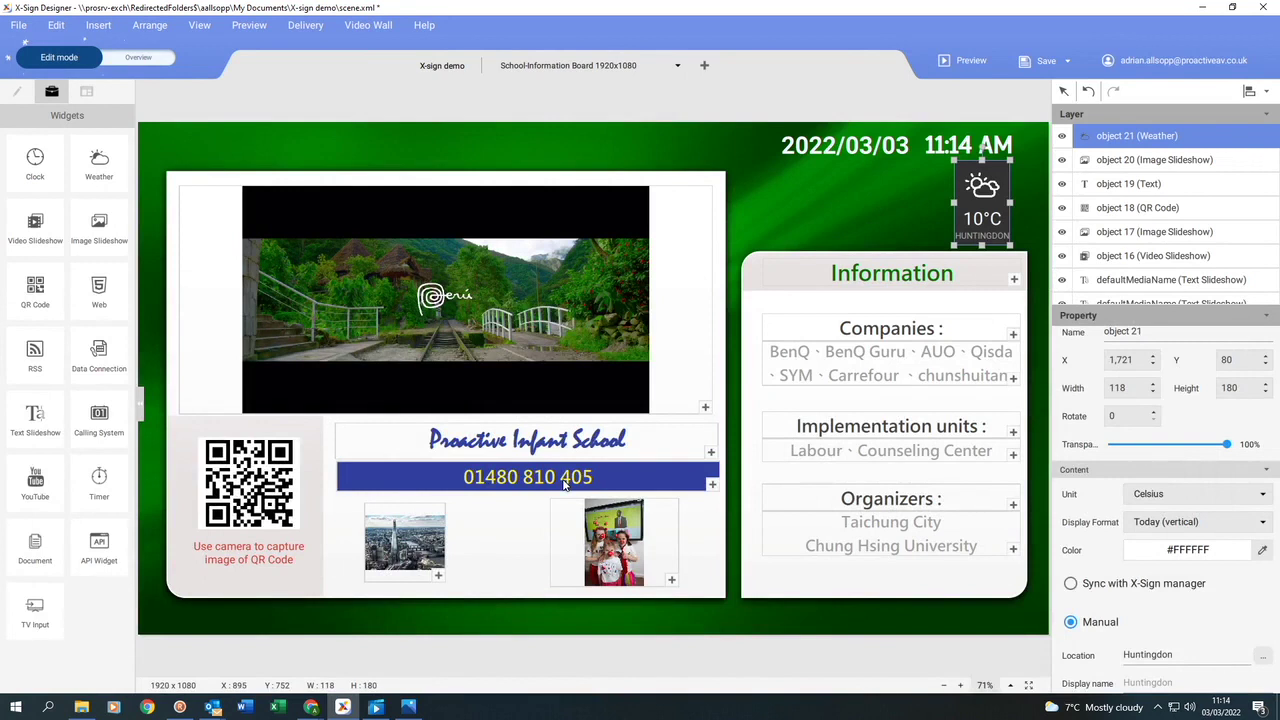
Retitle the Information panel 'School Values' with a green background.
double_click(965, 282)
text(School Values)
click(1232, 522)
click(965, 549)
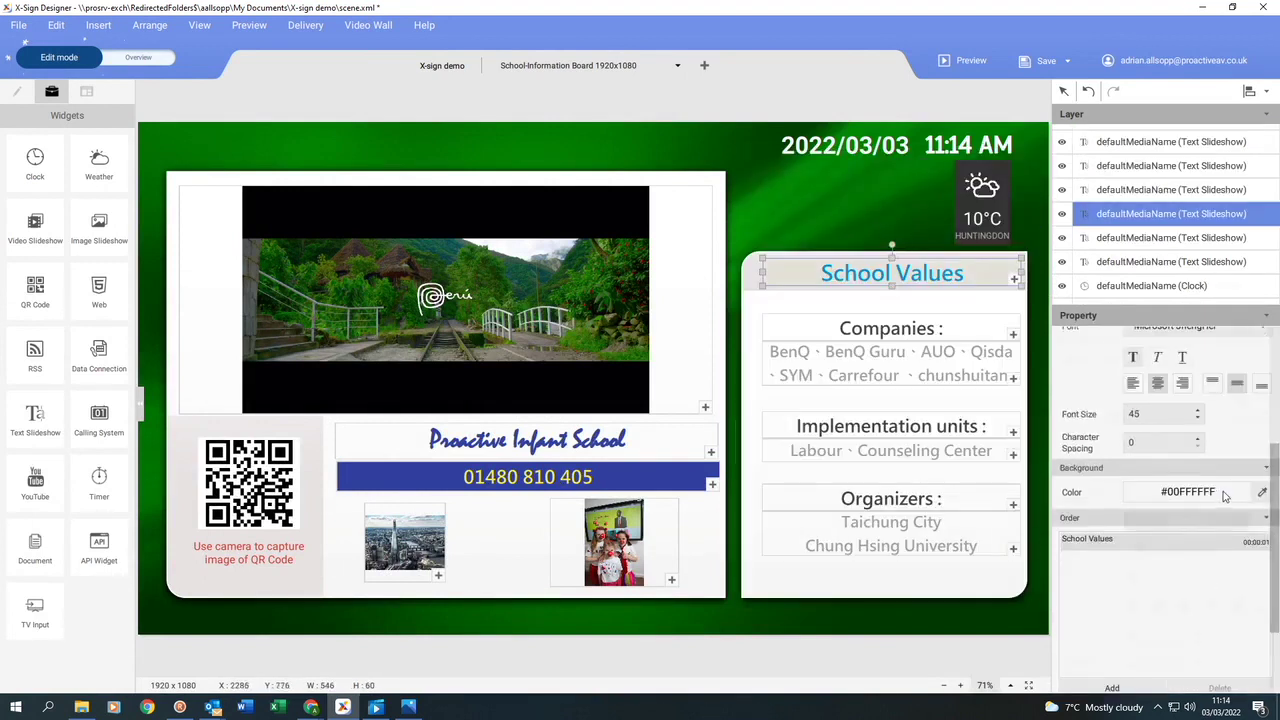
Delete the Companies text box and the remaining listings from the panel.
click(912, 338)
key(Delete)
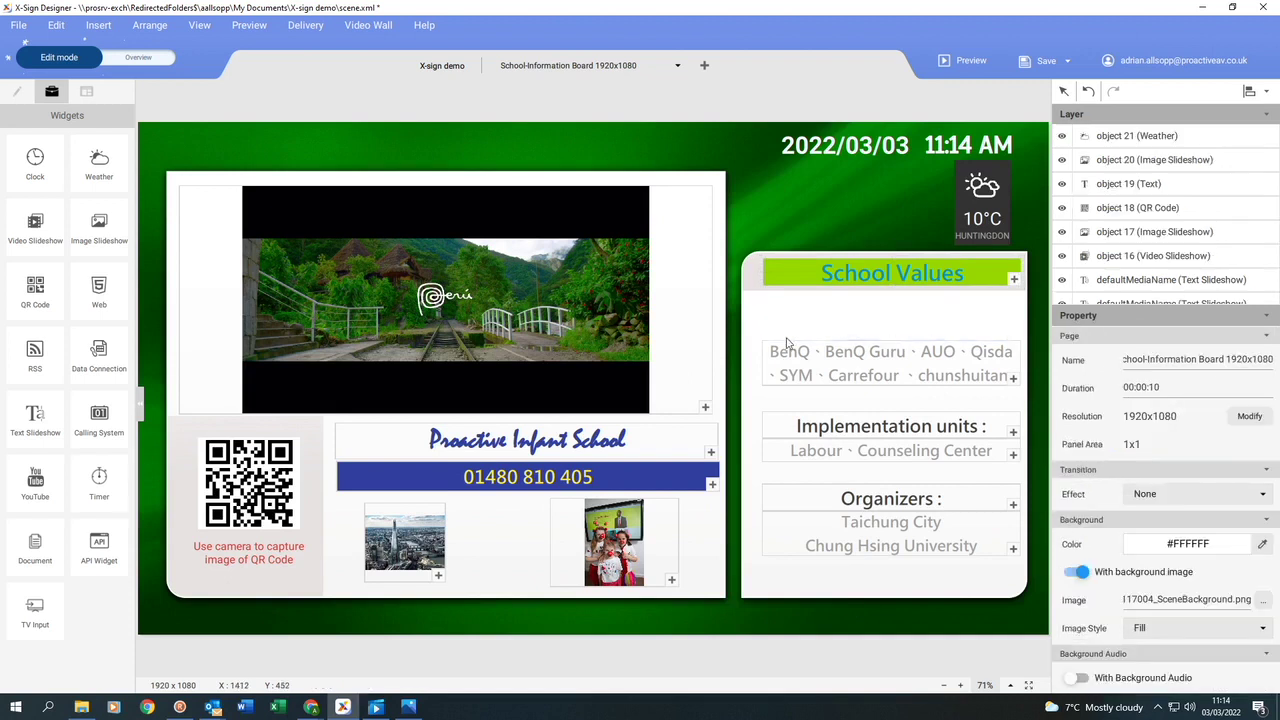
drag(828, 418, 1010, 578)
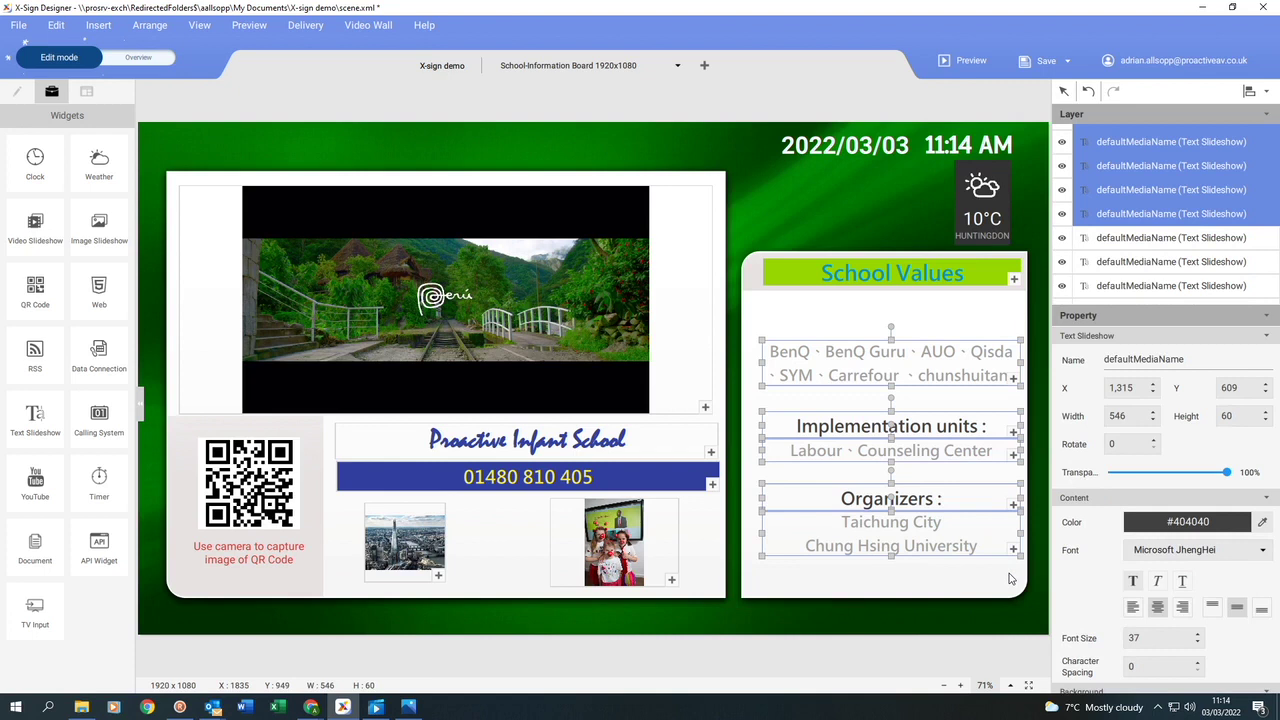
key(Delete)
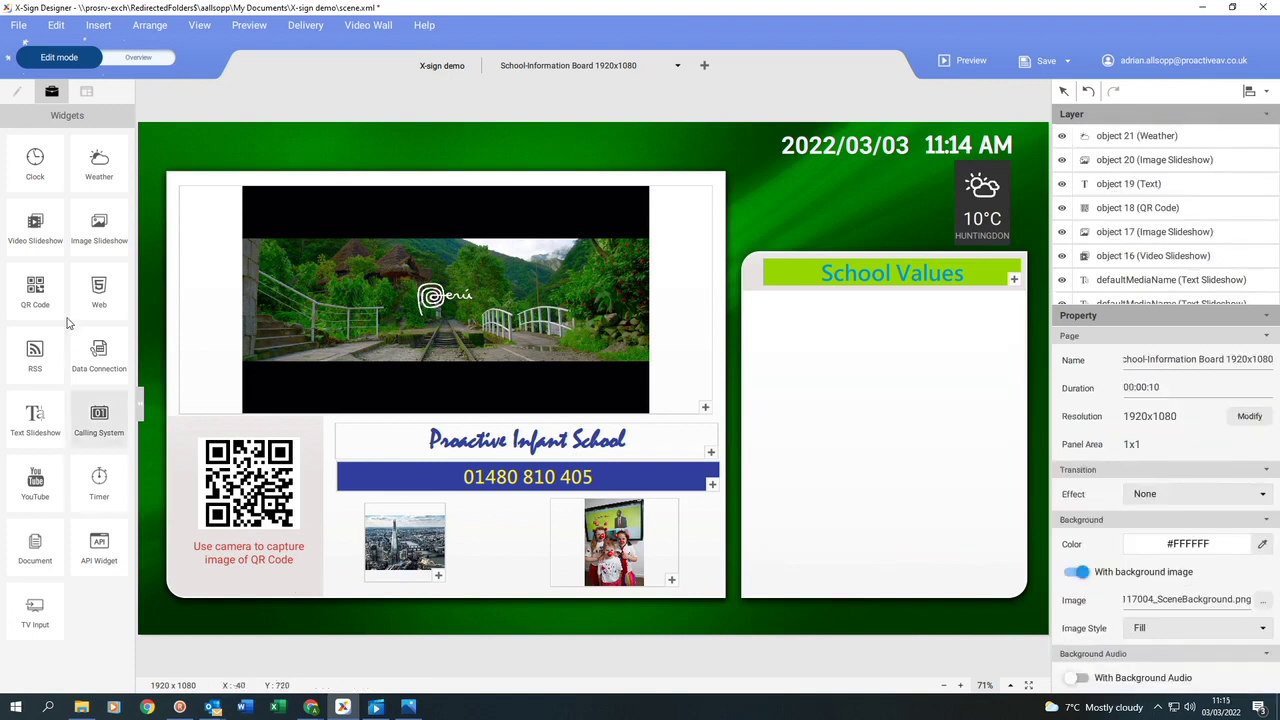
Draw a text box filling the School Values panel and paste the school values paragraph.
click(17, 91)
drag(35, 160, 818, 343)
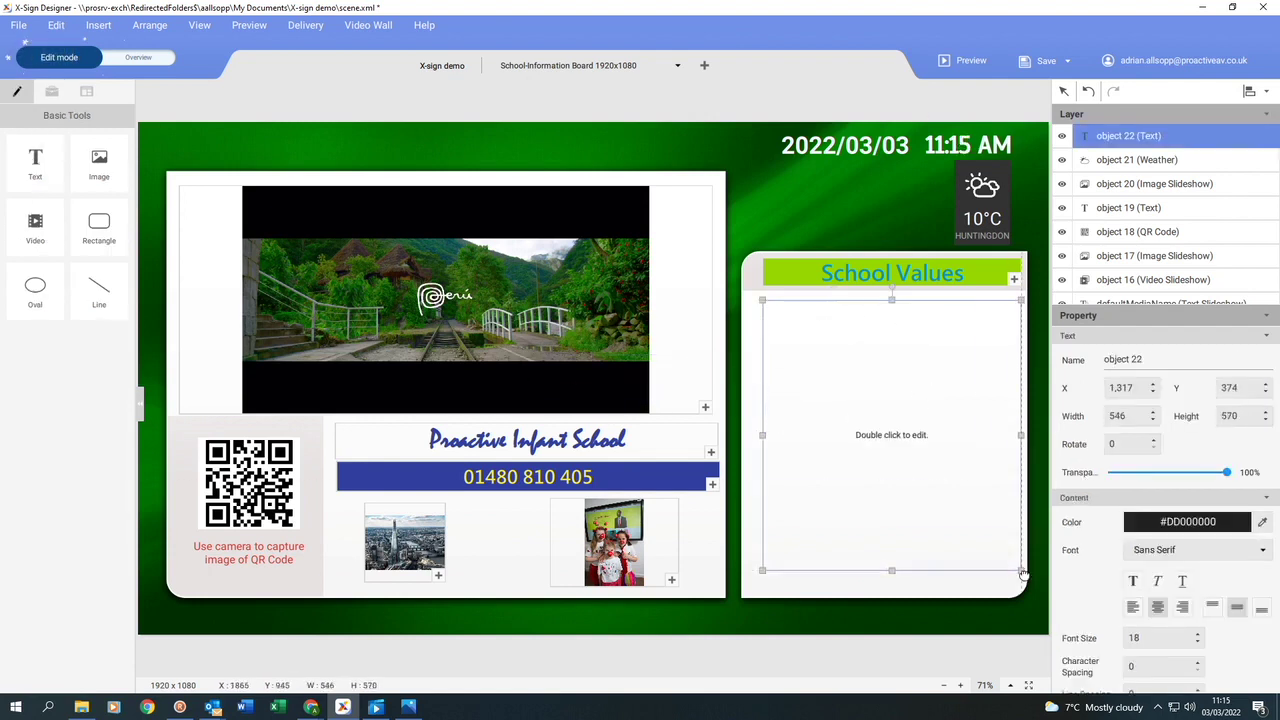
key(alt+Tab)
double_click(807, 355)
key(alt+Tab)
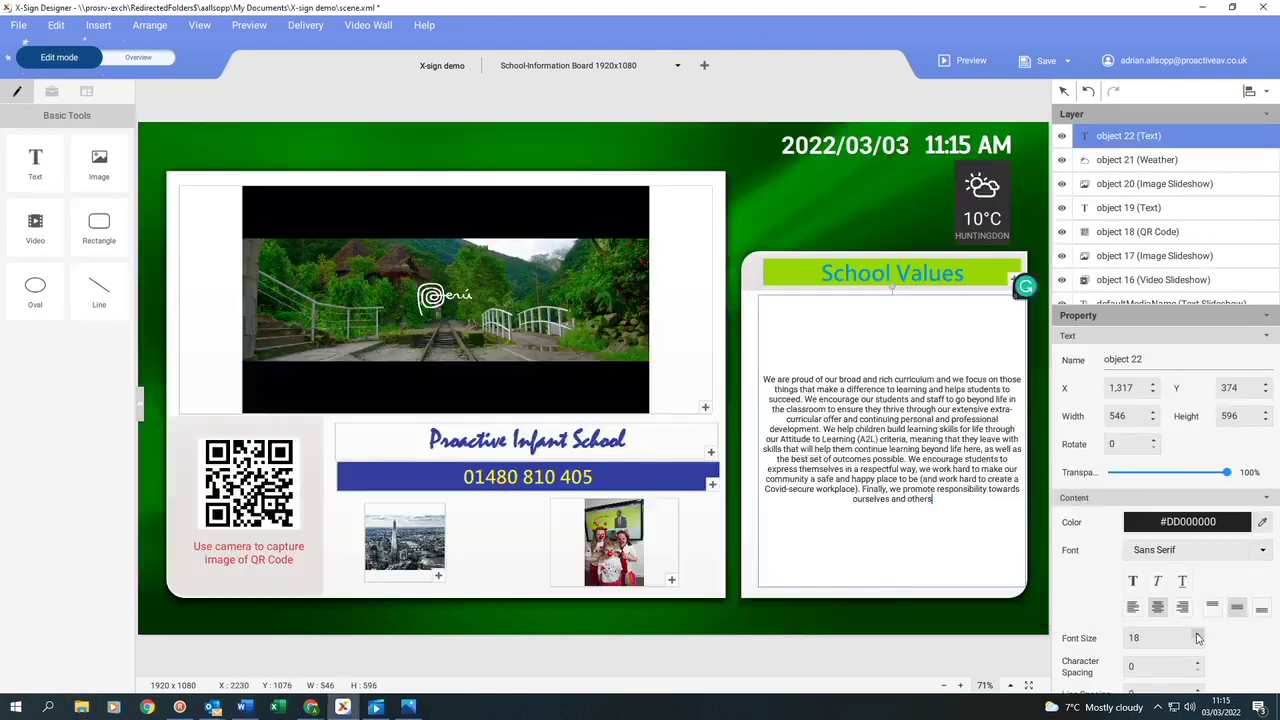
Increase the paragraph's font size to 24.
click(1198, 634)
click(1198, 634)
click(1198, 634)
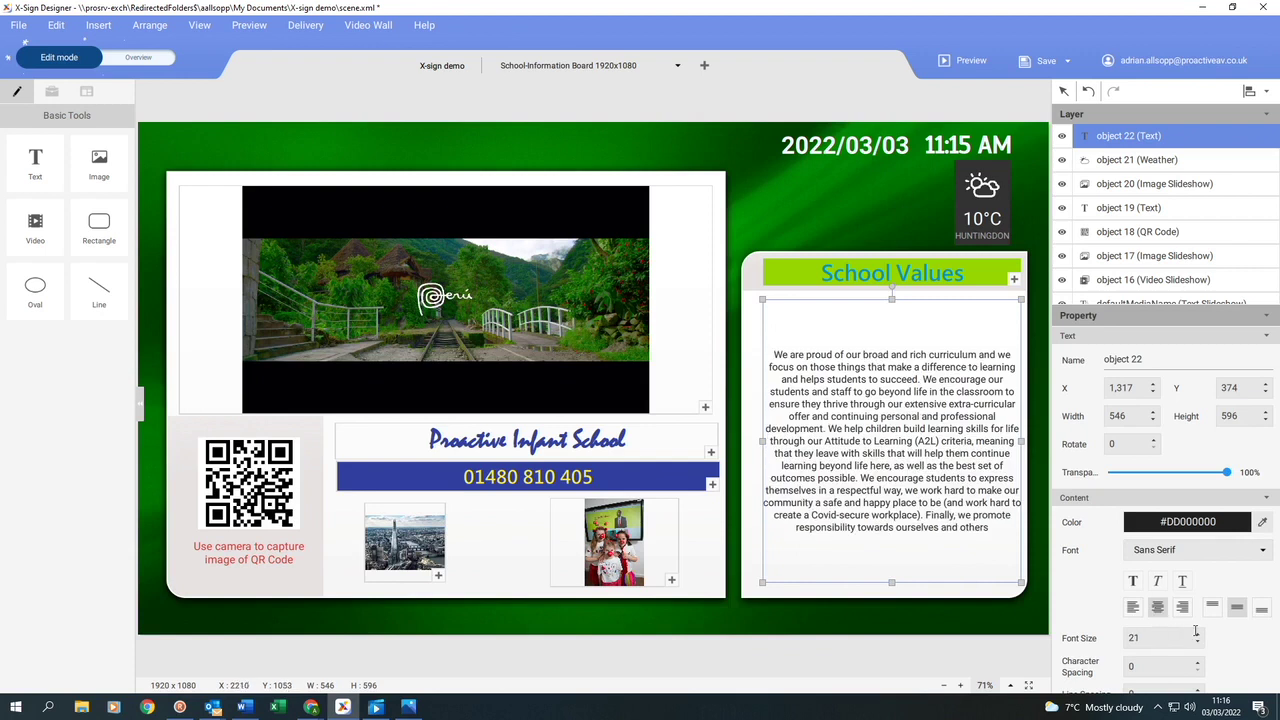
click(1198, 634)
click(1198, 634)
click(1198, 634)
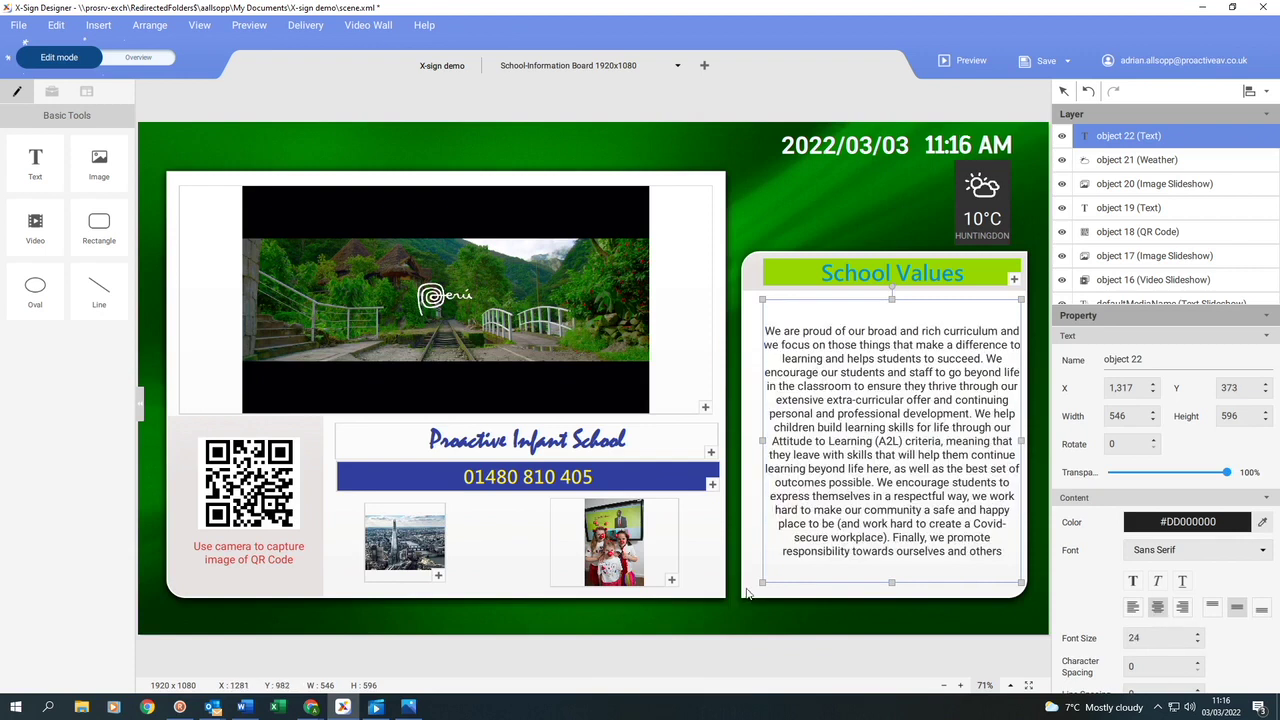
click(748, 594)
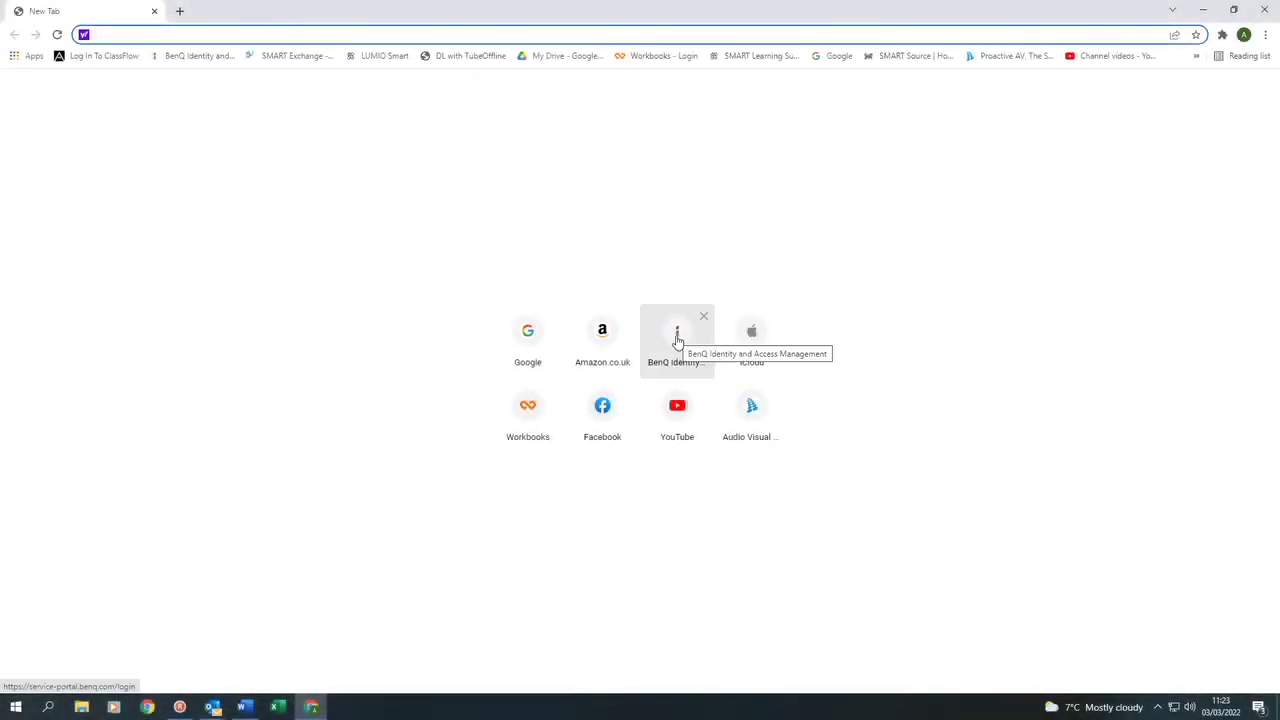
Sign in through BenQ Identity and open X-Sign's weekly schedule for the Proactive Pantone Screen.
click(677, 341)
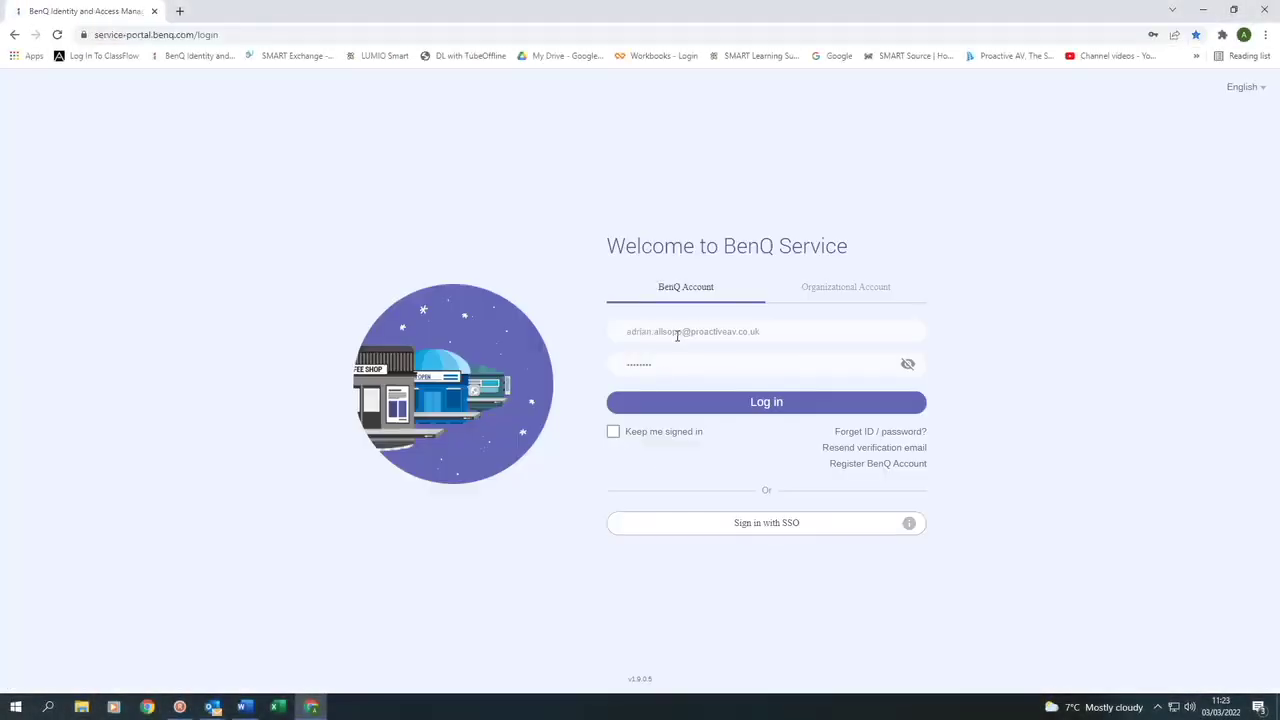
click(770, 403)
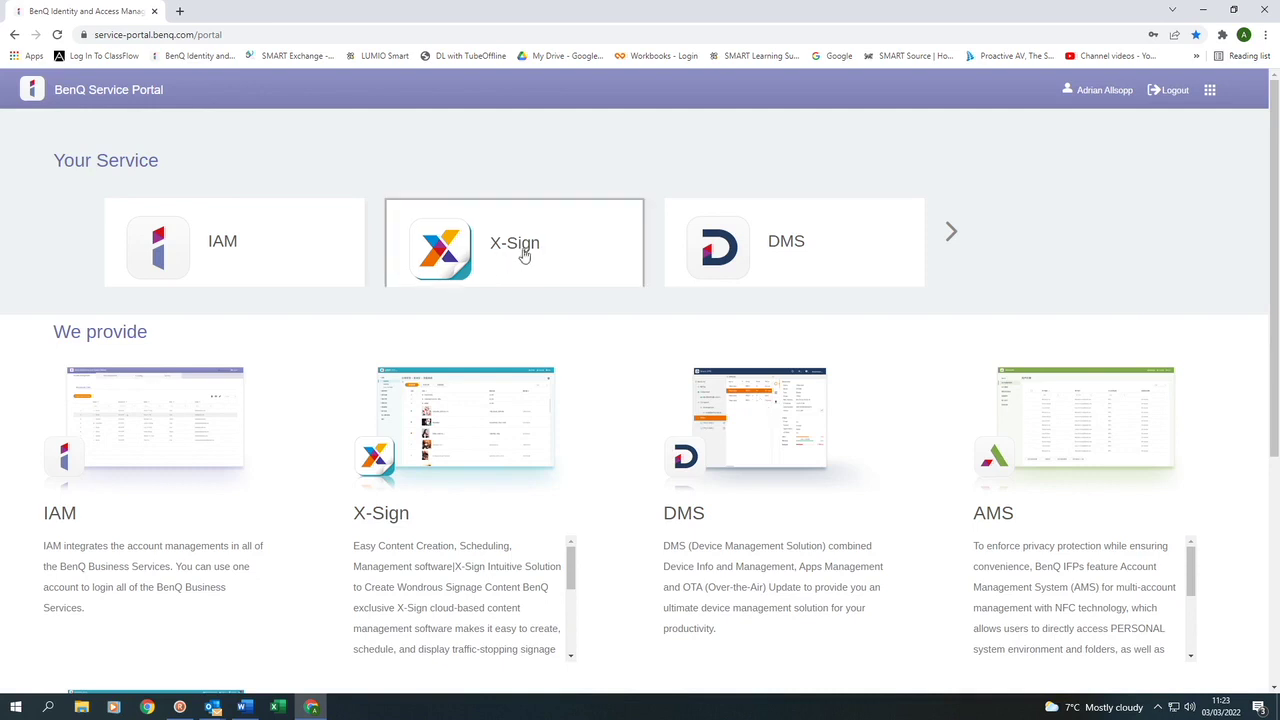
click(523, 246)
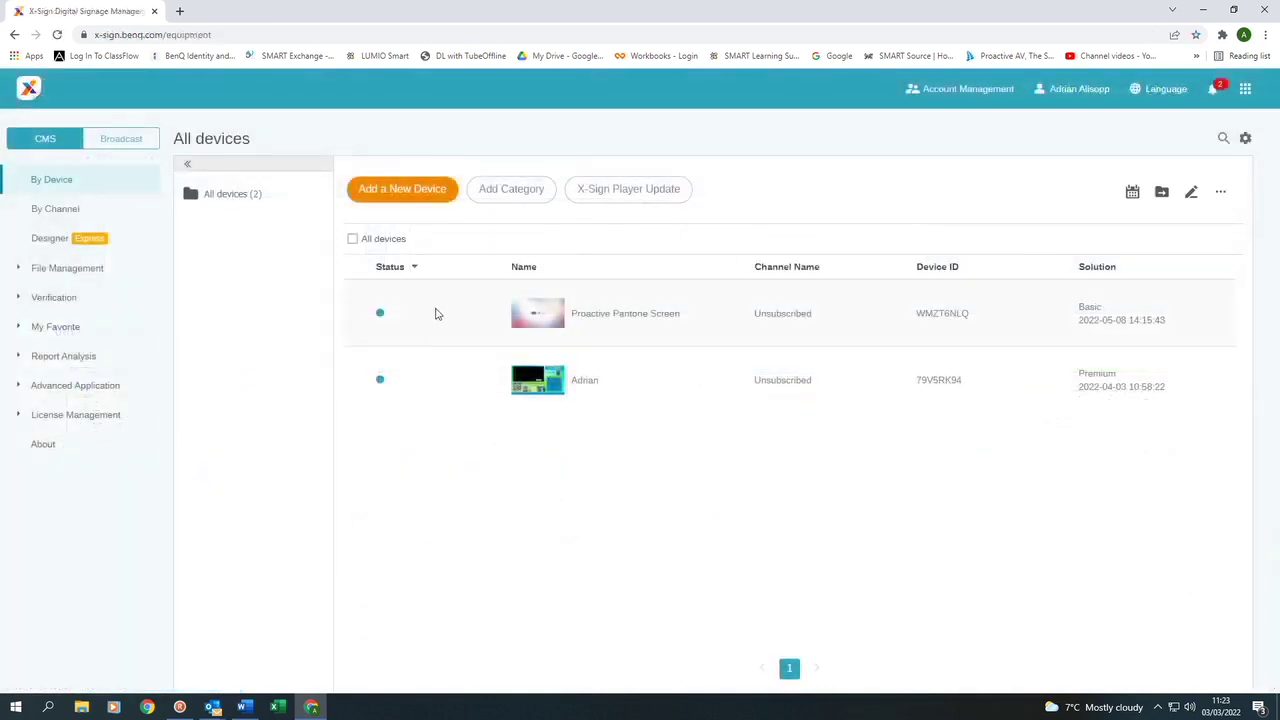
click(1132, 193)
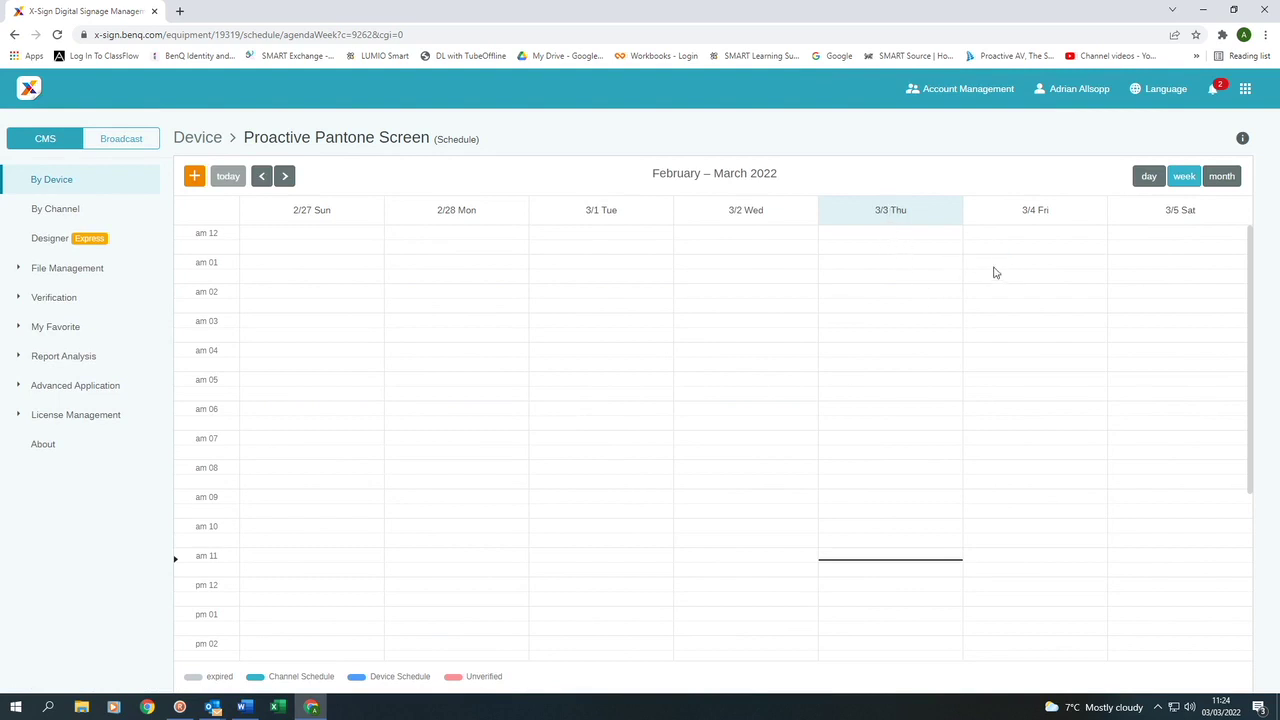
Schedule School Information.diff as 'School info' on Friday 2022-03-04 from 10:00 to 12:30.
scroll(1008, 382, down, 1)
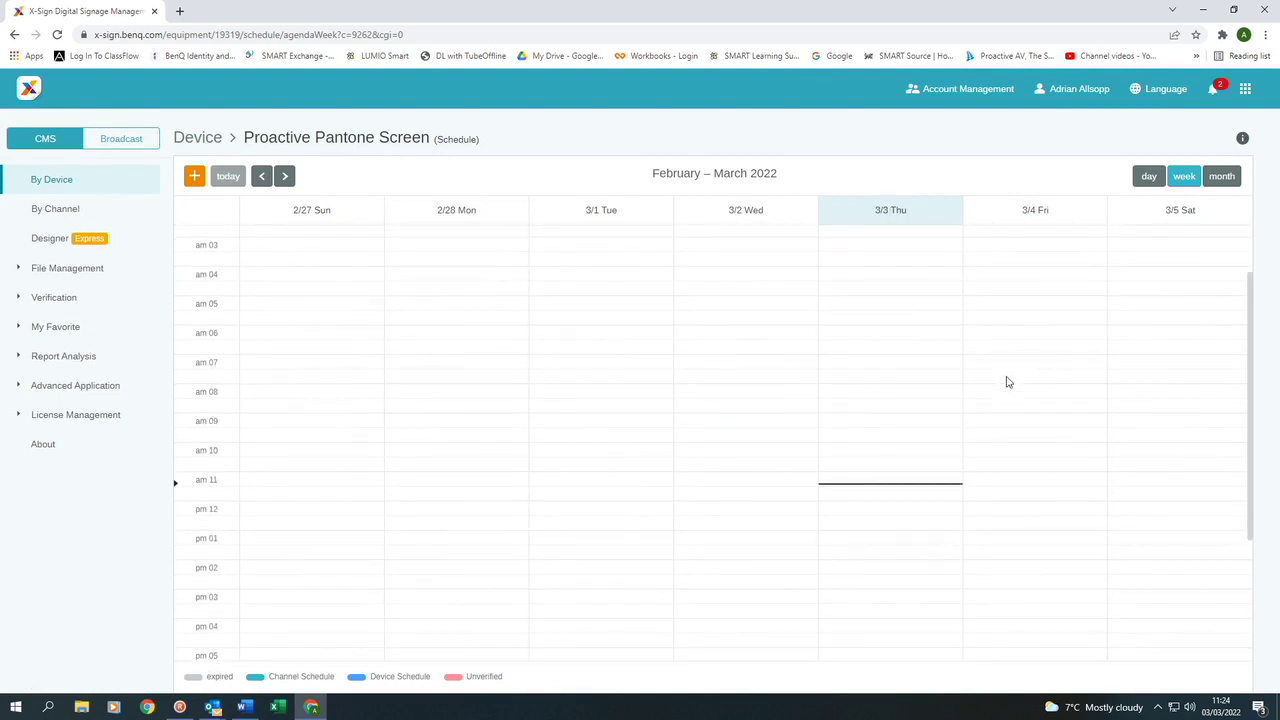
click(985, 455)
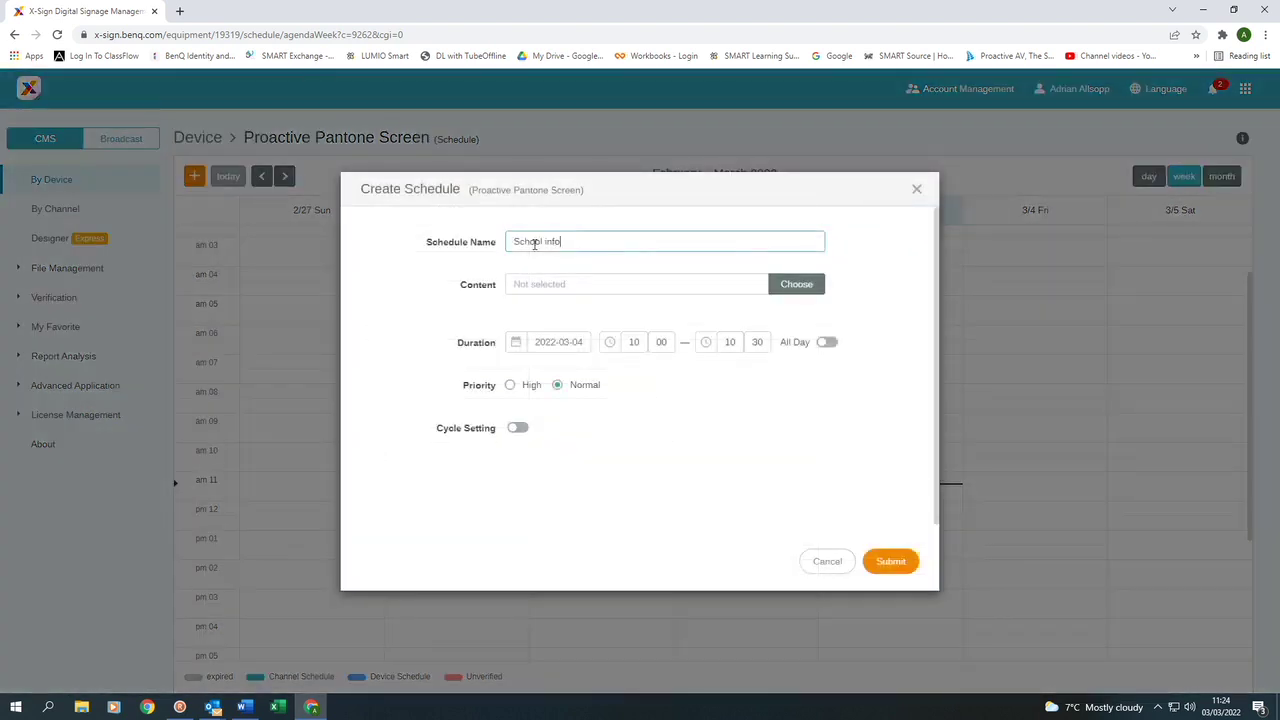
click(790, 286)
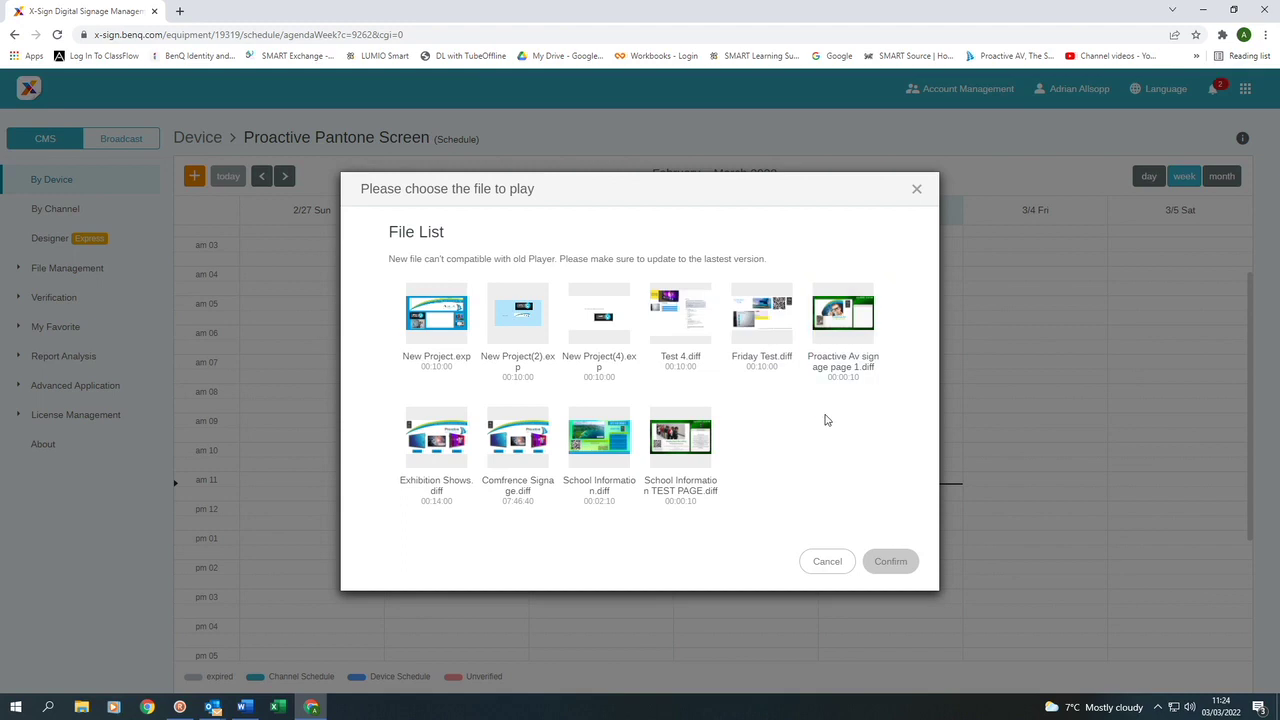
click(596, 440)
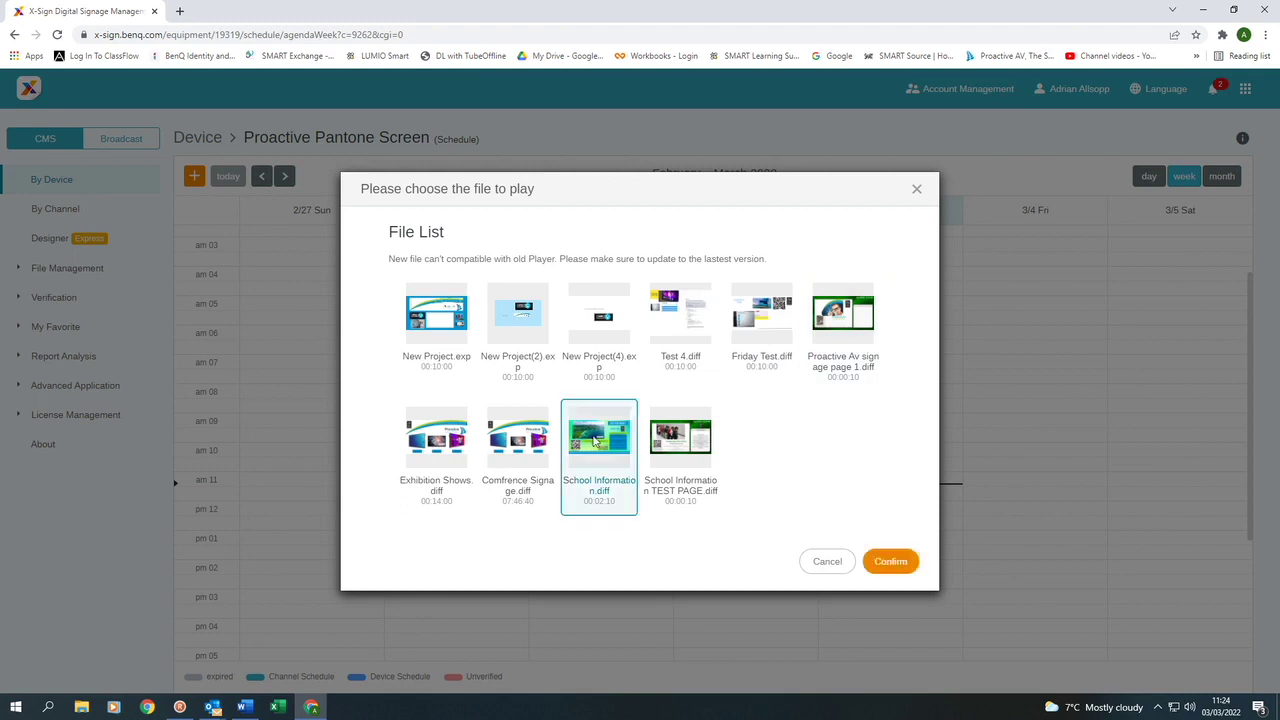
click(890, 561)
click(735, 345)
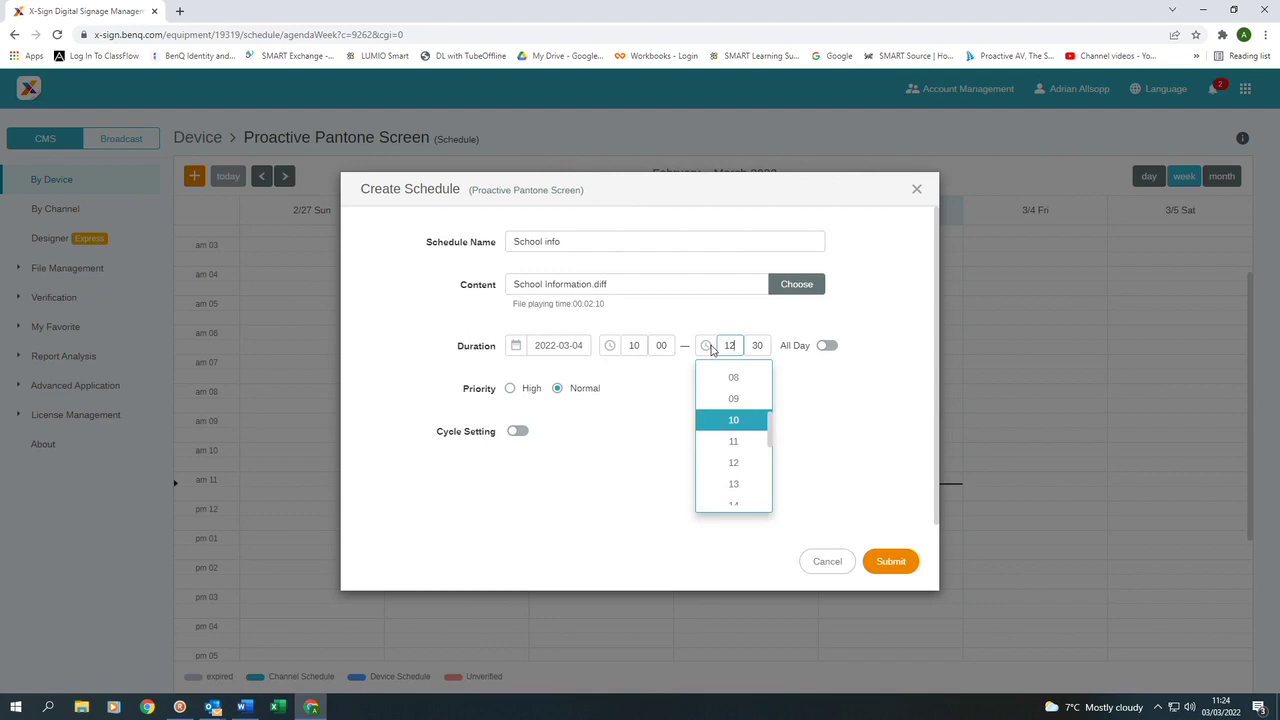
click(816, 404)
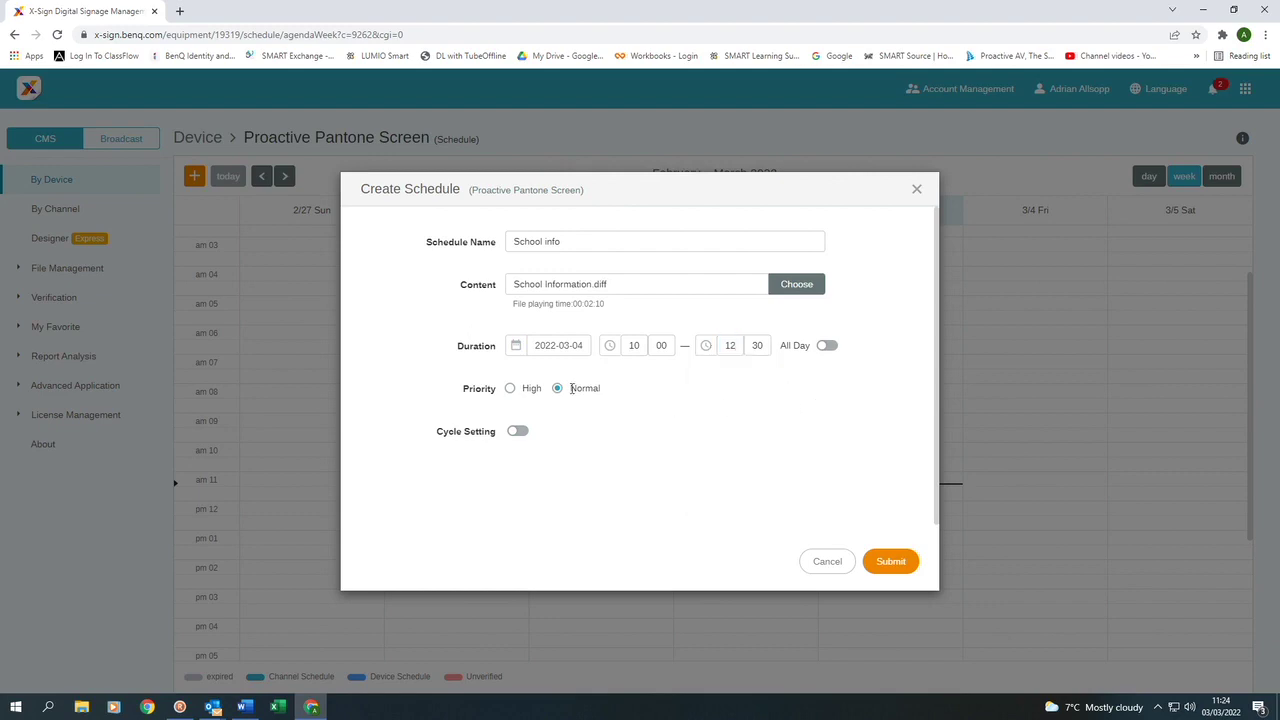